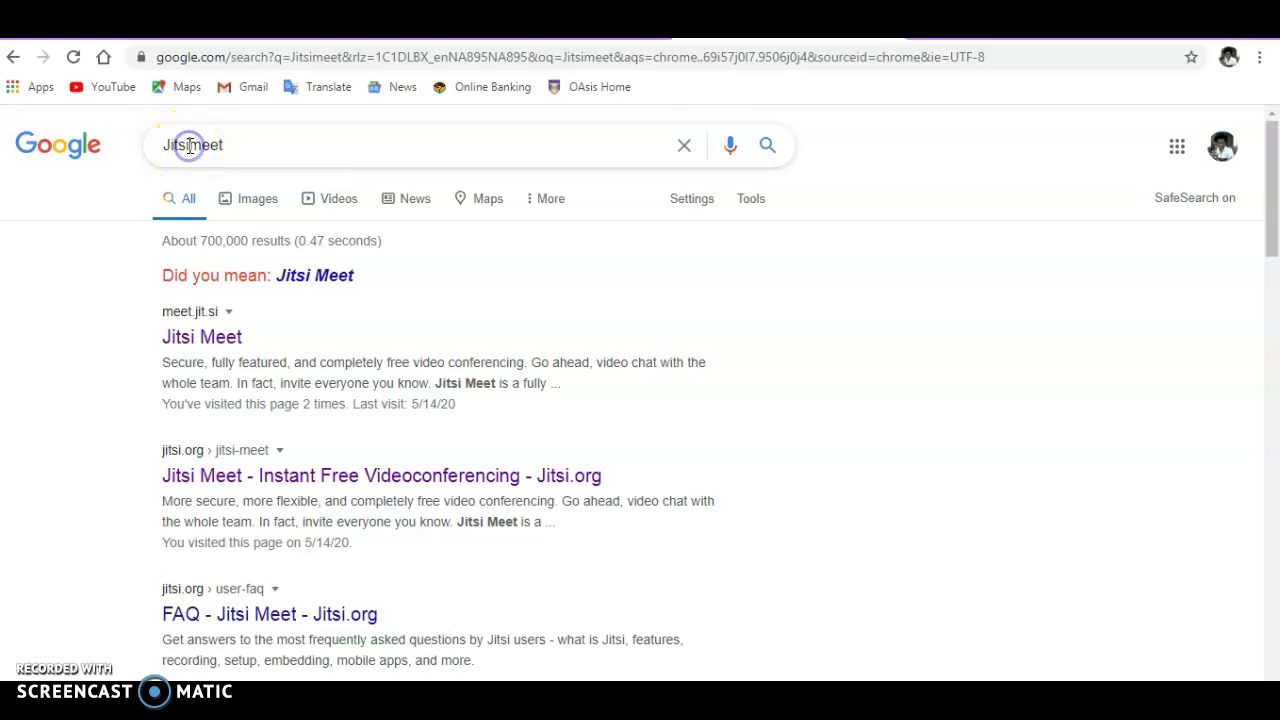
Step: Find and open the Jitsi Meet site, and start a new meeting named Jitsi First Meeting
{"action": "left_click", "coordinate": [190, 146]}
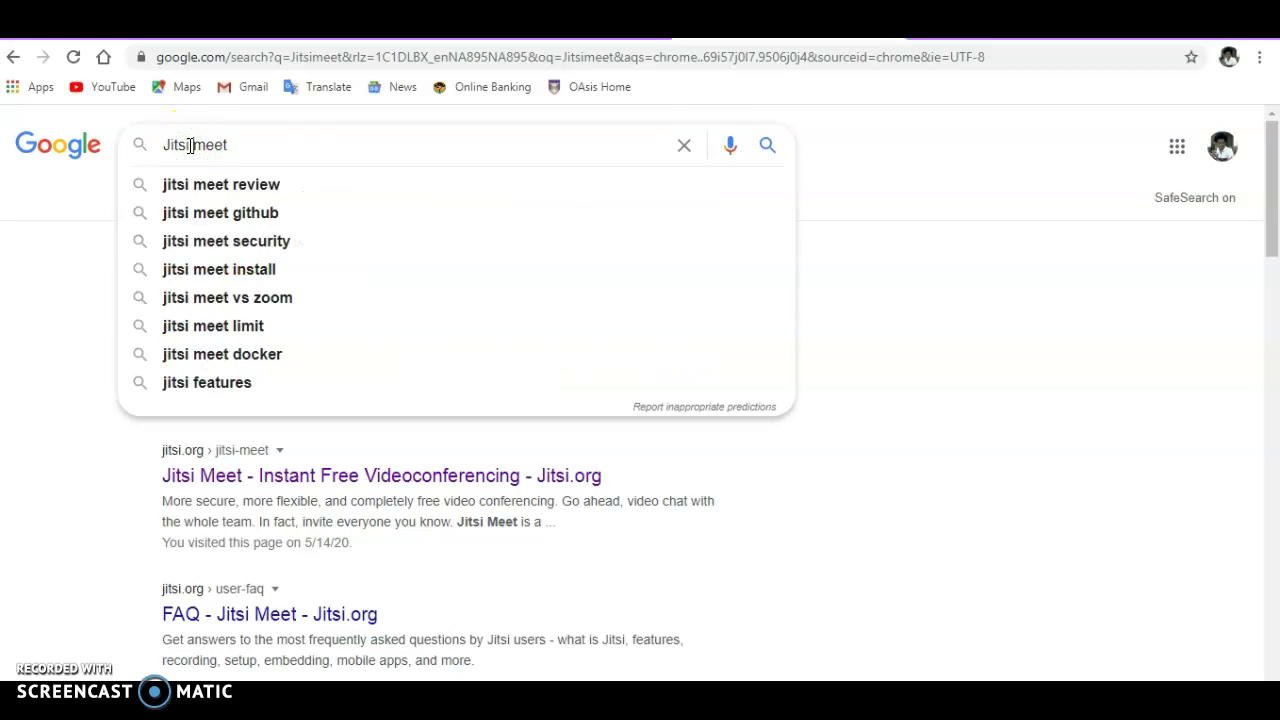
{"action": "key", "text": "Return"}
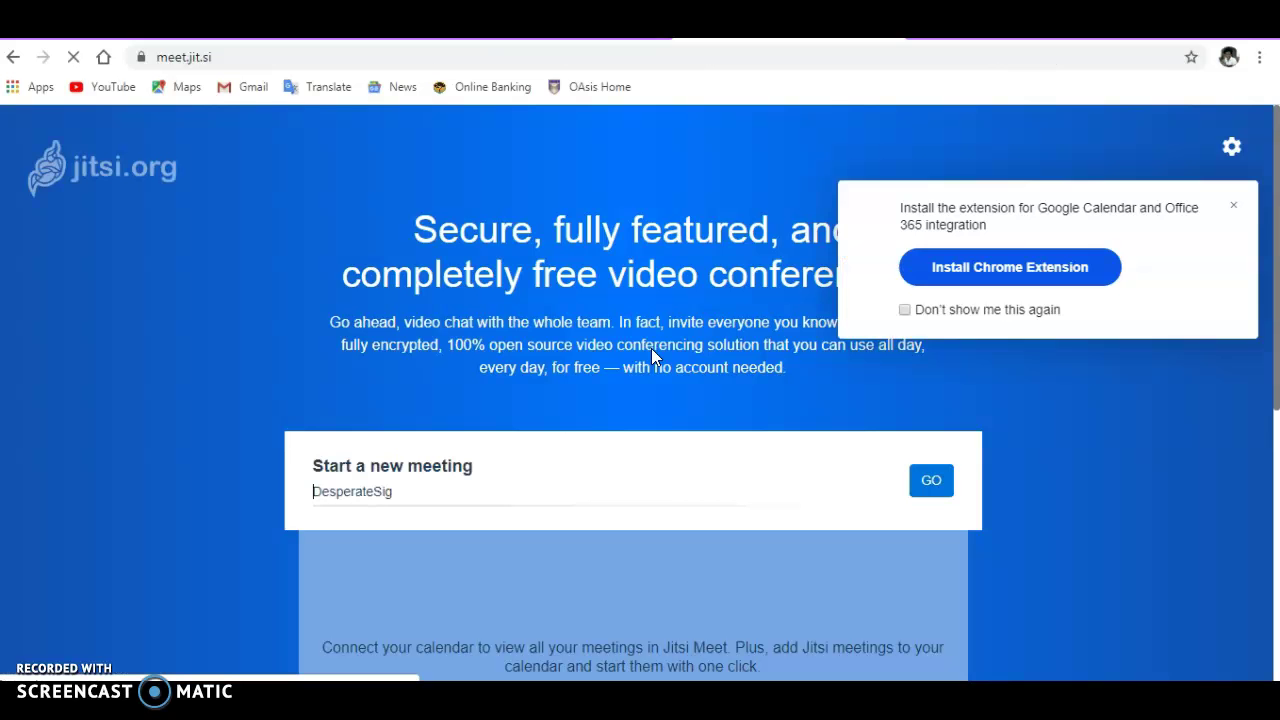
{"action": "left_click", "coordinate": [526, 489]}
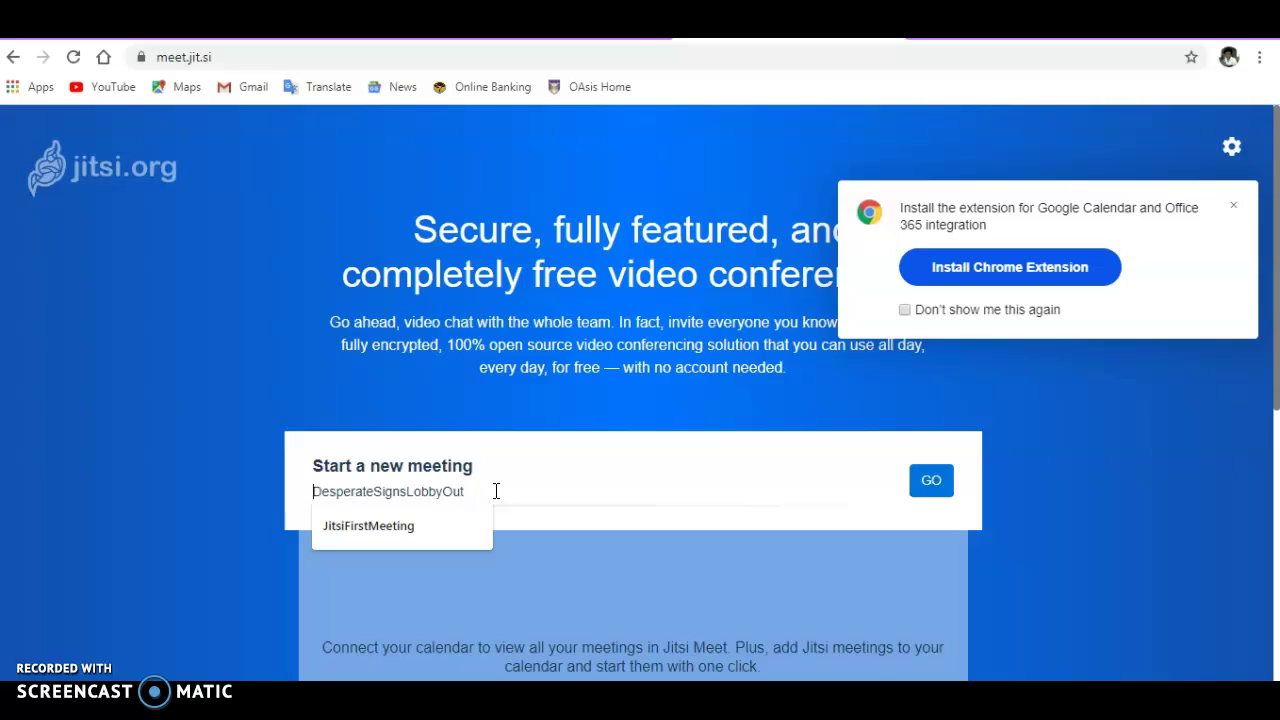
{"action": "type", "text": "Jitsi First Meeting"}
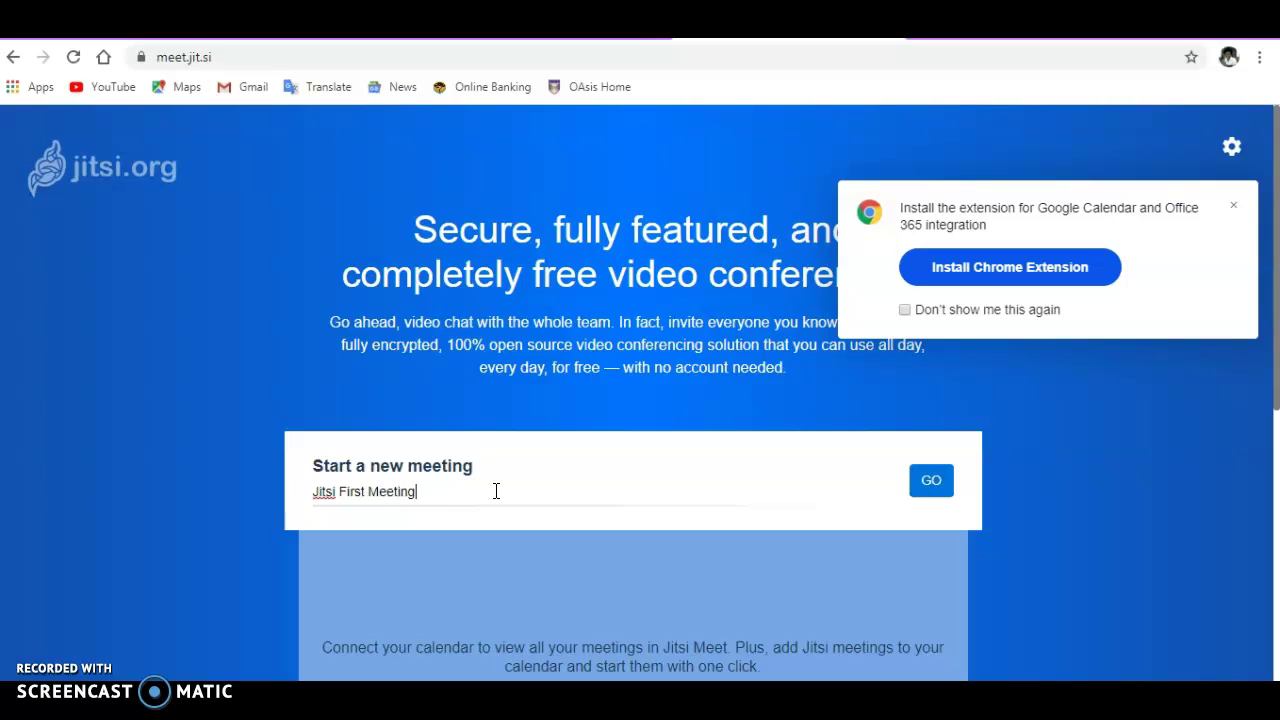
{"action": "left_click", "coordinate": [931, 483]}
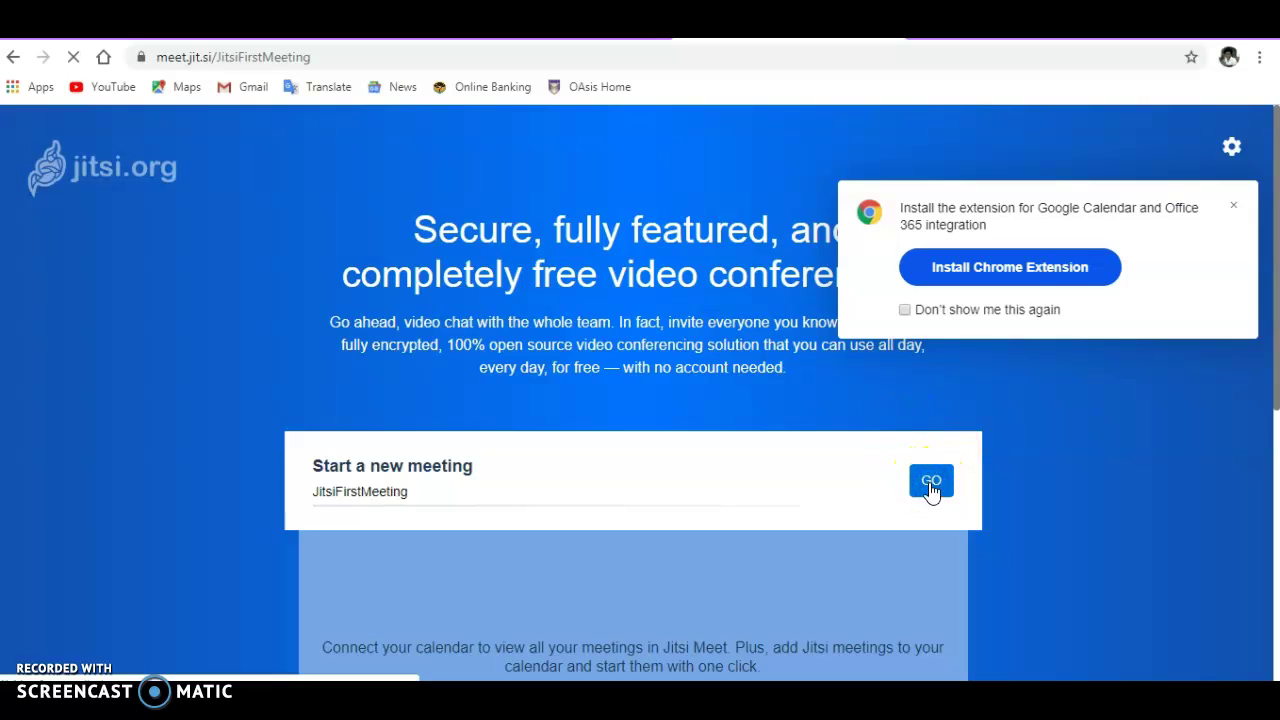
Step: Dismiss the notice offering the Chrome extension for Google Calendar and Office 365 integration
{"action": "left_click", "coordinate": [1233, 205]}
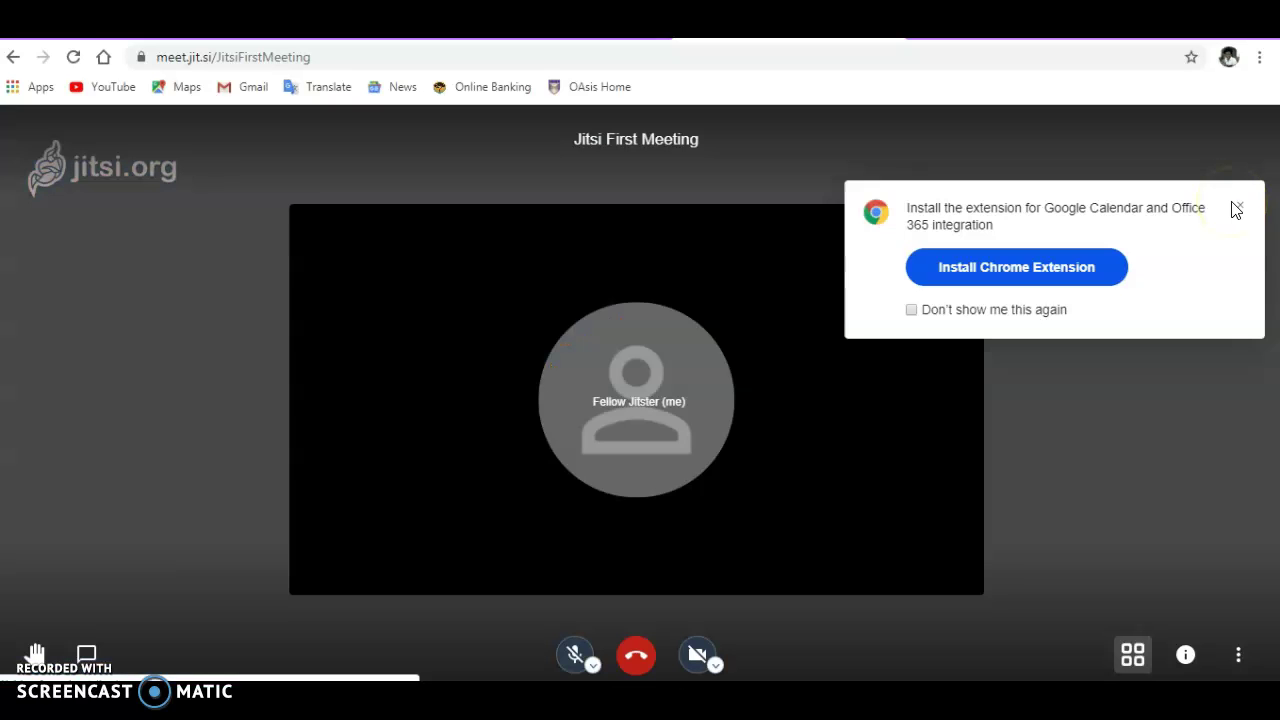
{"action": "left_click", "coordinate": [1240, 204]}
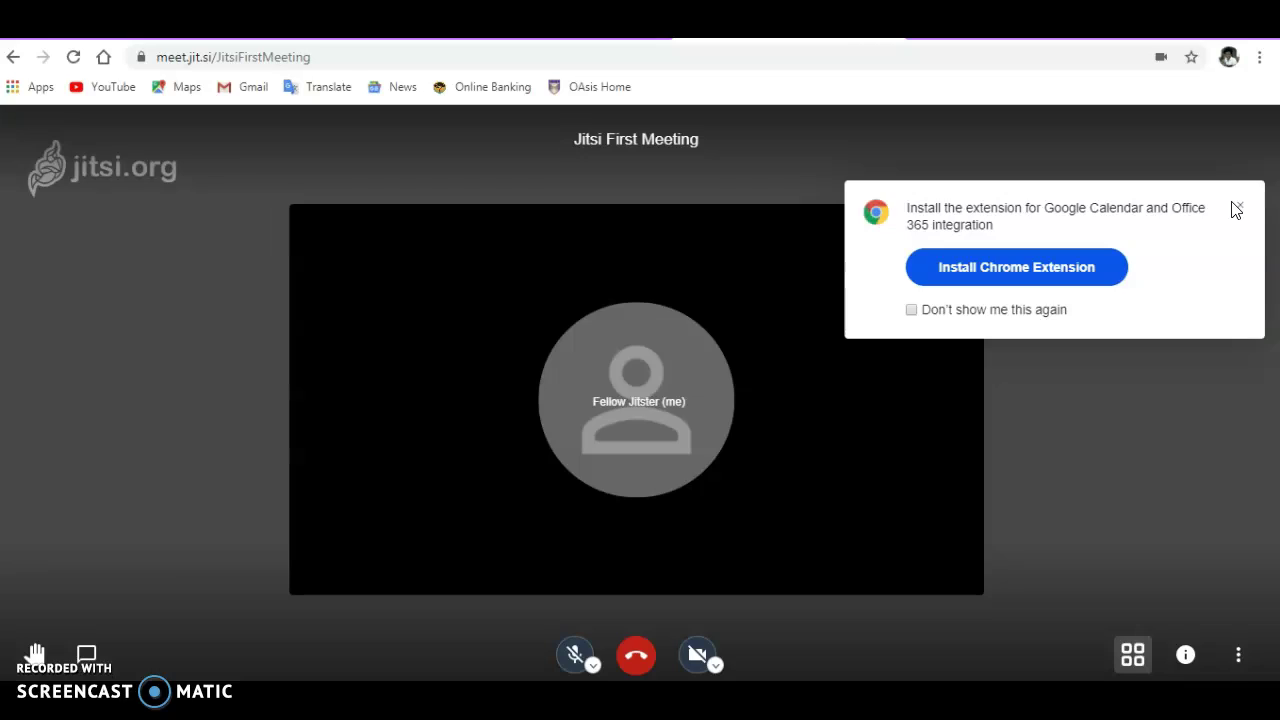
{"action": "left_click", "coordinate": [1242, 207]}
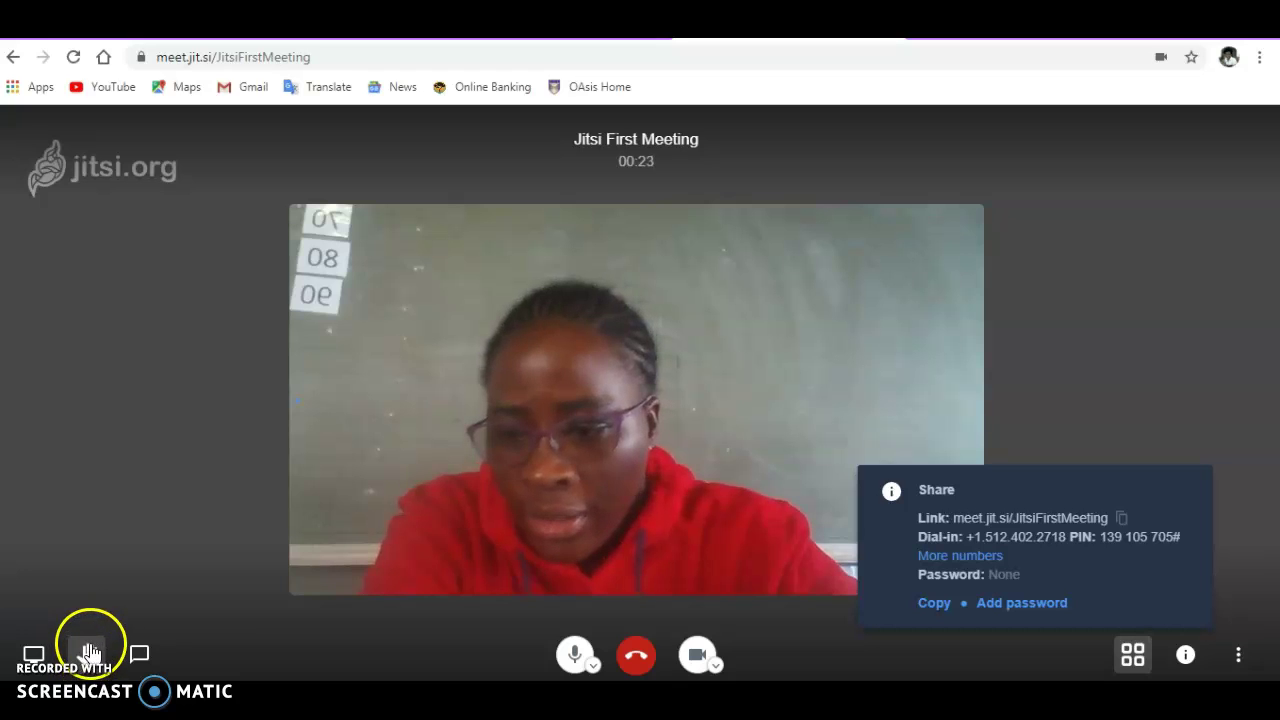
Step: Examine the meeting's chat, microphone, leave and camera controls and its sharing information
{"action": "left_click", "coordinate": [150, 645]}
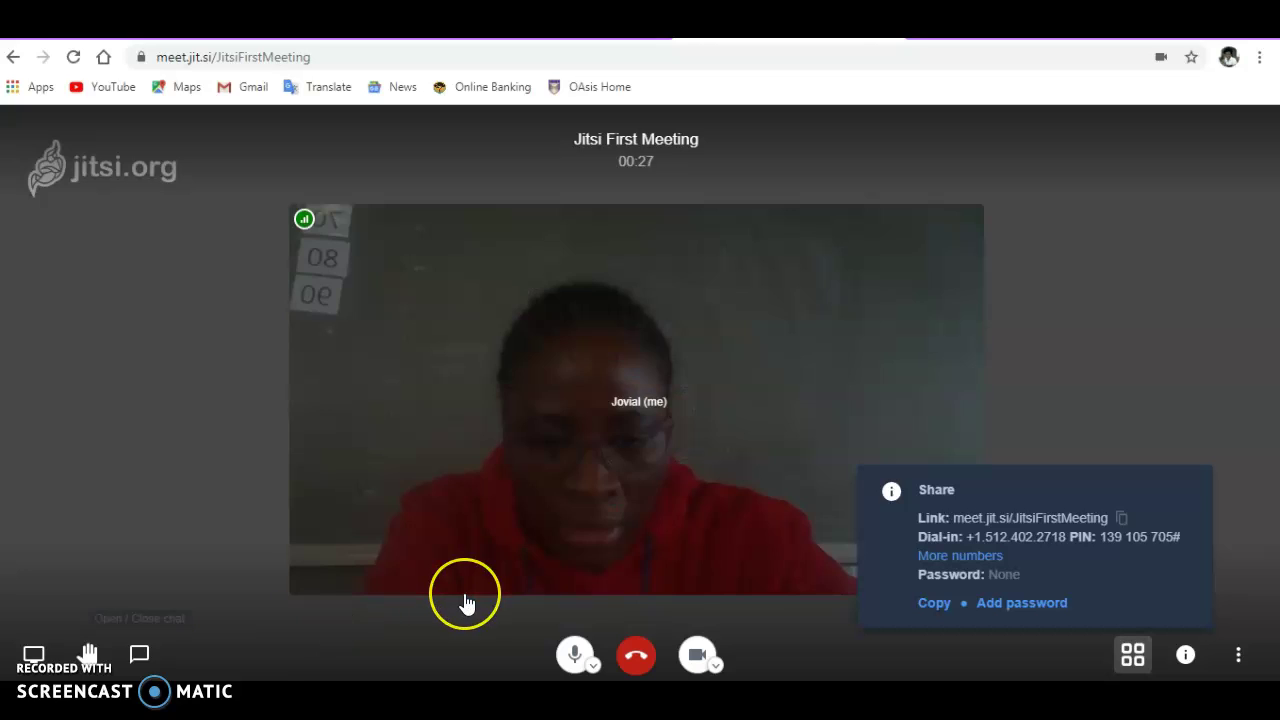
{"action": "left_click", "coordinate": [470, 597]}
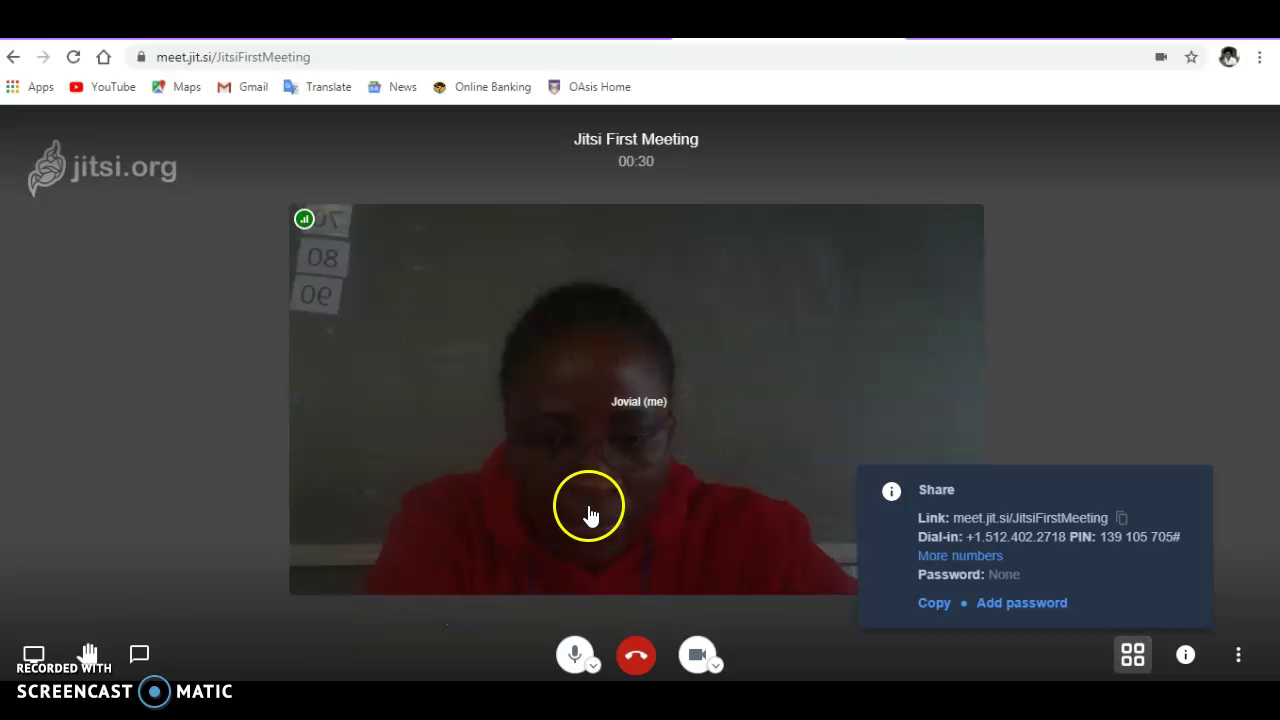
{"action": "left_click", "coordinate": [574, 655]}
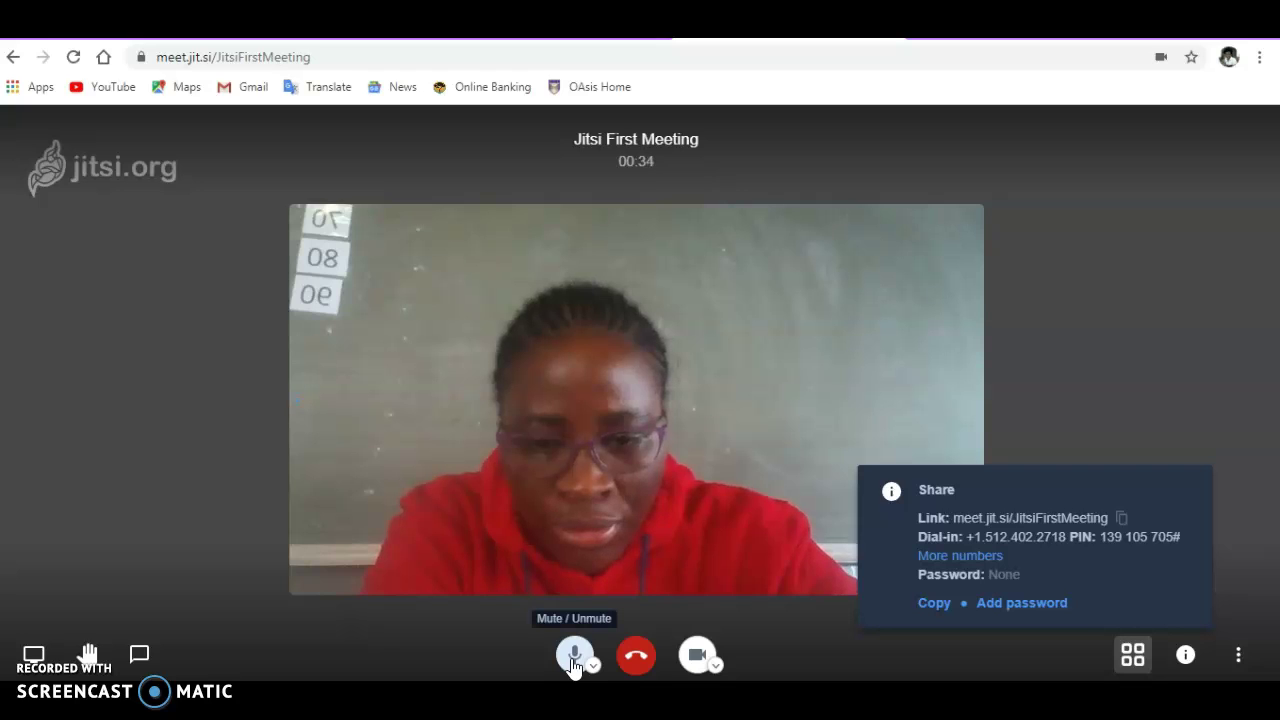
{"action": "left_click", "coordinate": [574, 660]}
{"action": "left_click", "coordinate": [640, 658]}
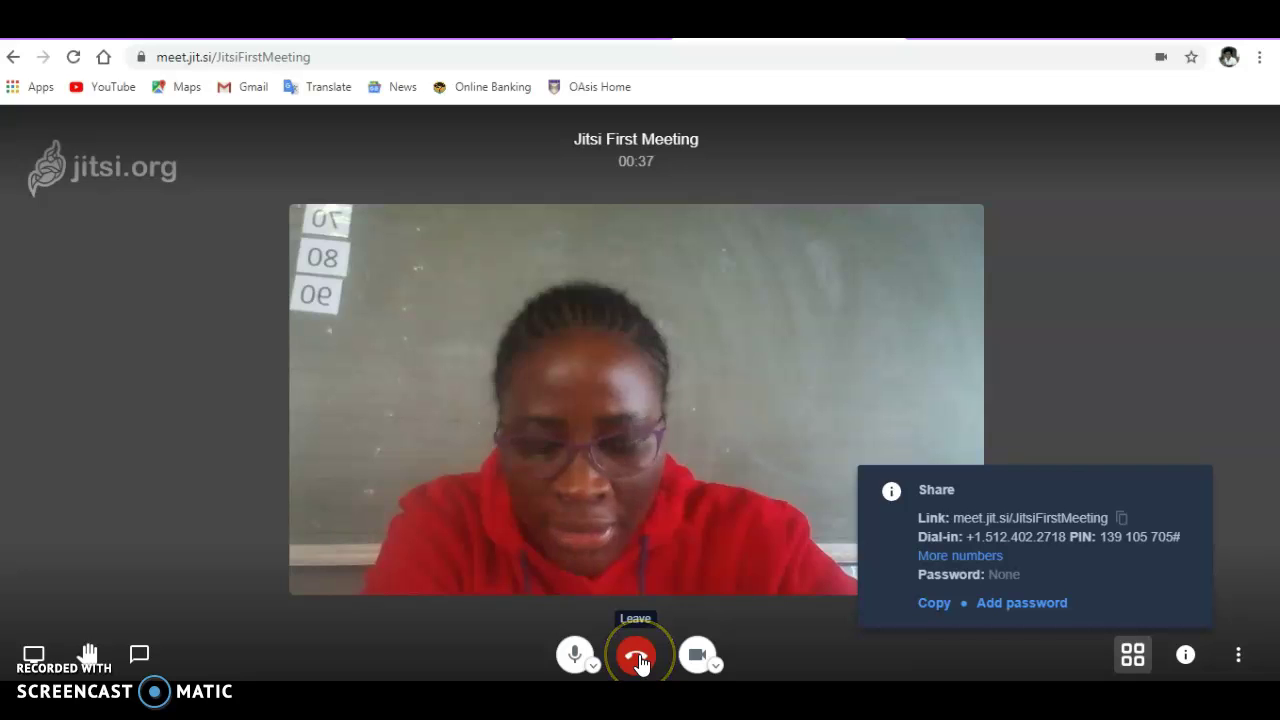
{"action": "left_click", "coordinate": [698, 657]}
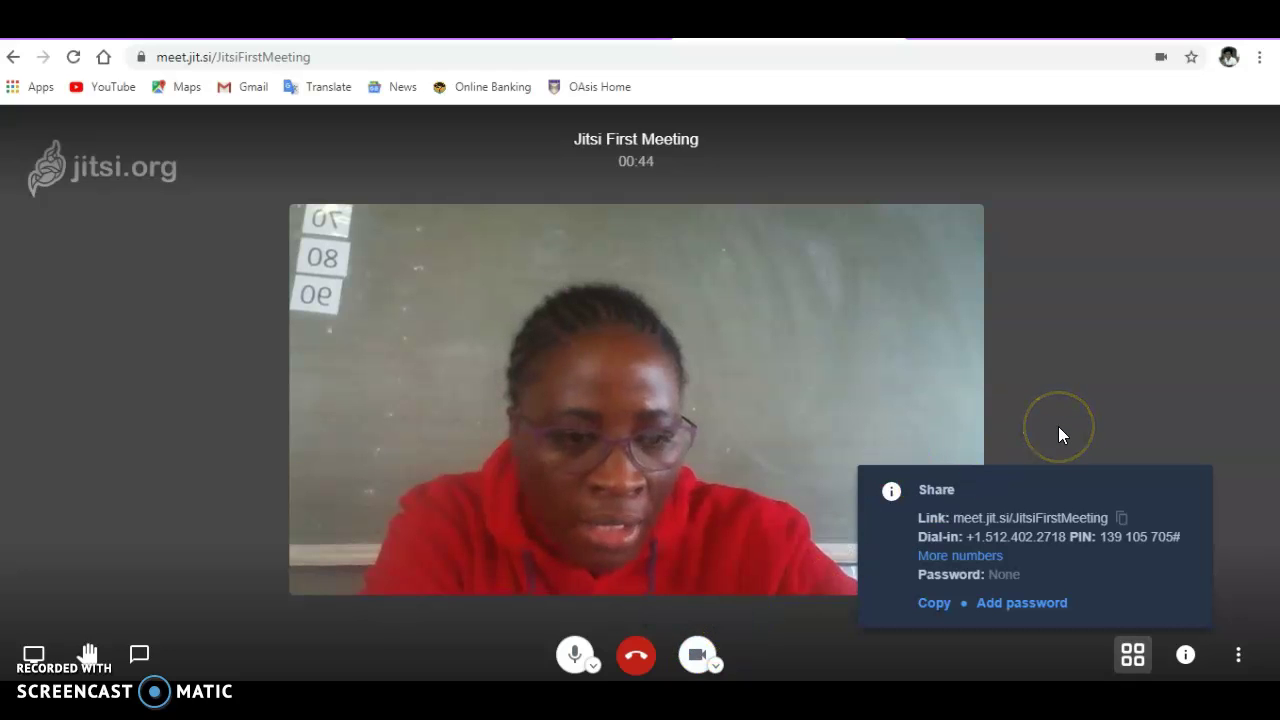
{"action": "mouse_move", "coordinate": [903, 524]}
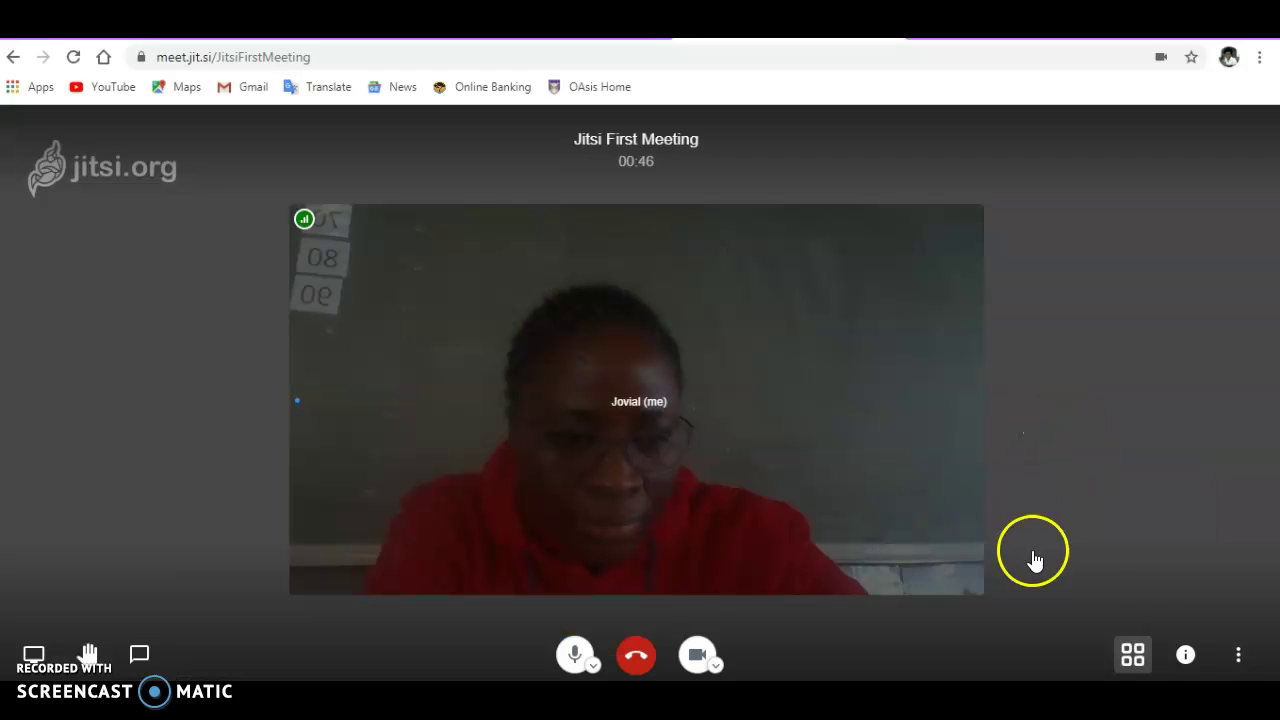
{"action": "left_click", "coordinate": [1185, 656]}
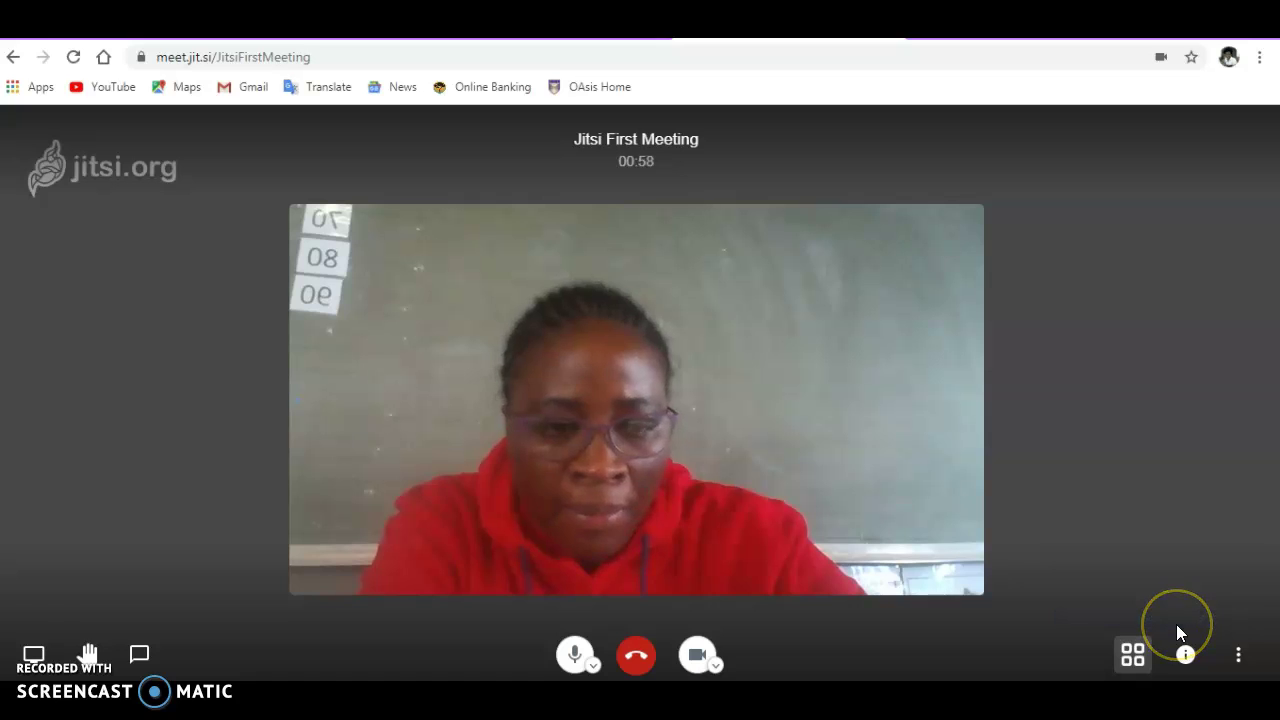
Step: Turn tile view off, look through the additional meeting actions, and turn tile view back on
{"action": "left_click", "coordinate": [1131, 654]}
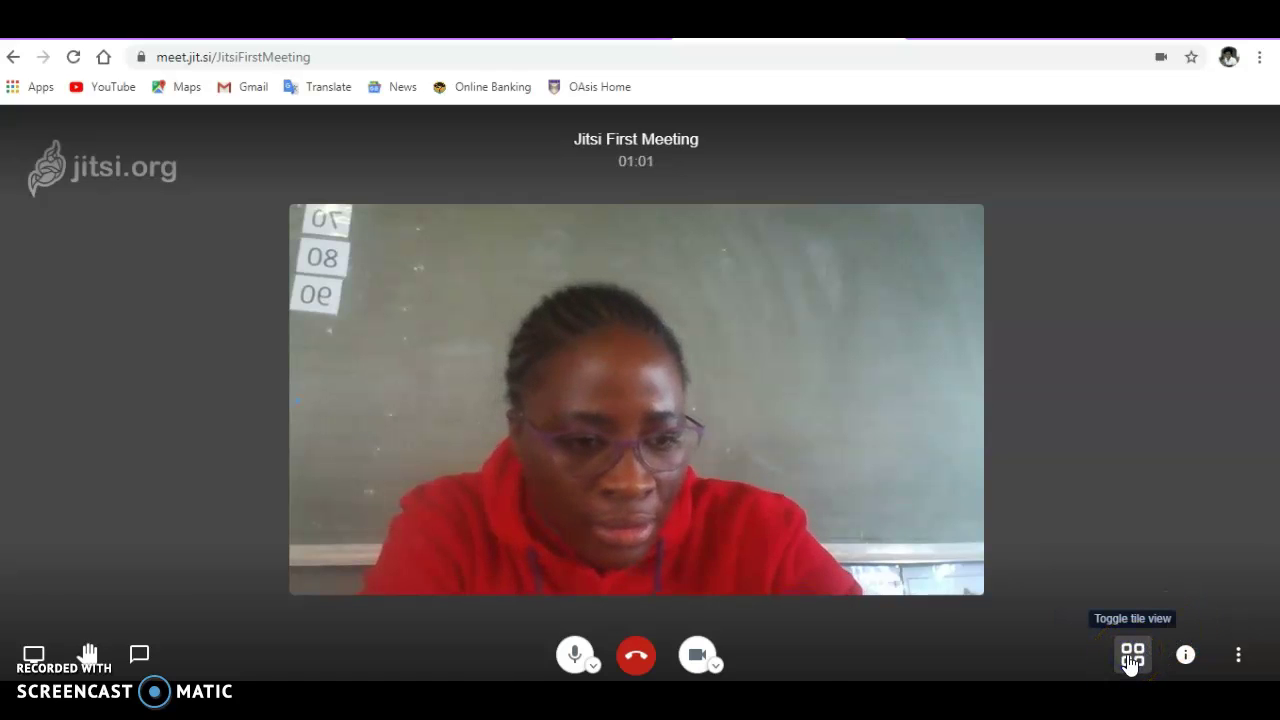
{"action": "left_click", "coordinate": [1131, 654]}
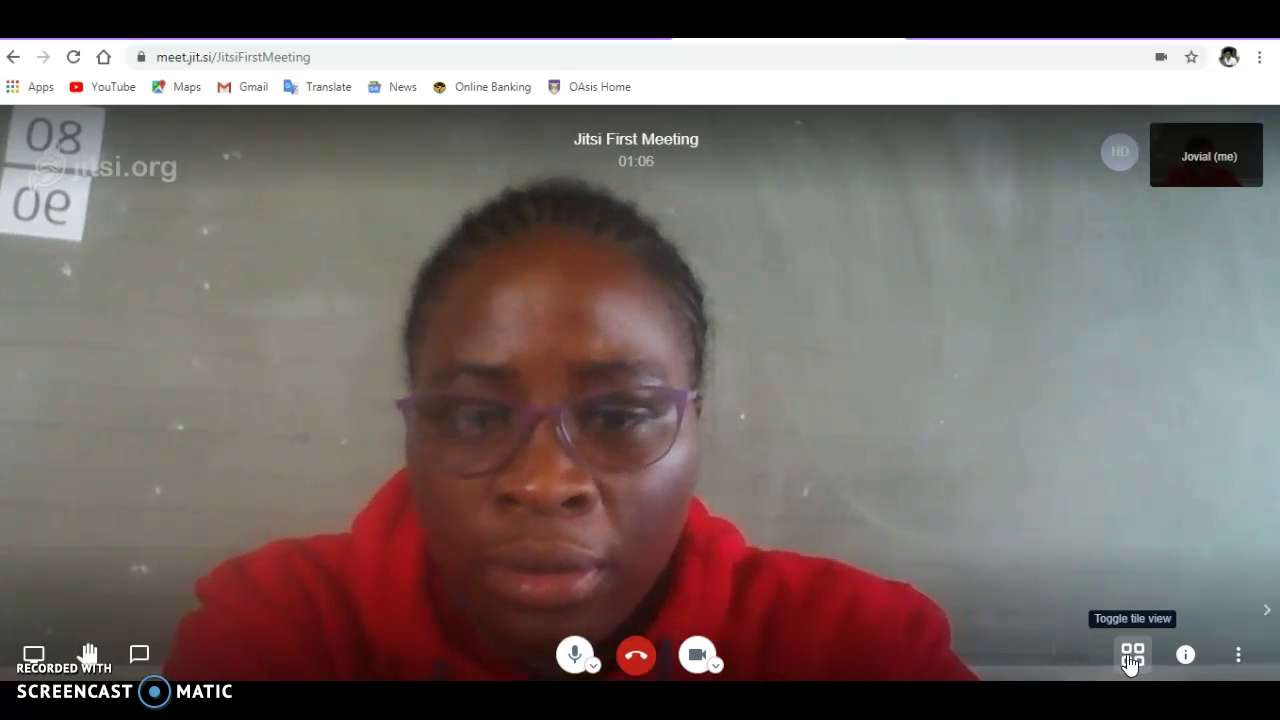
{"action": "left_click", "coordinate": [1173, 482]}
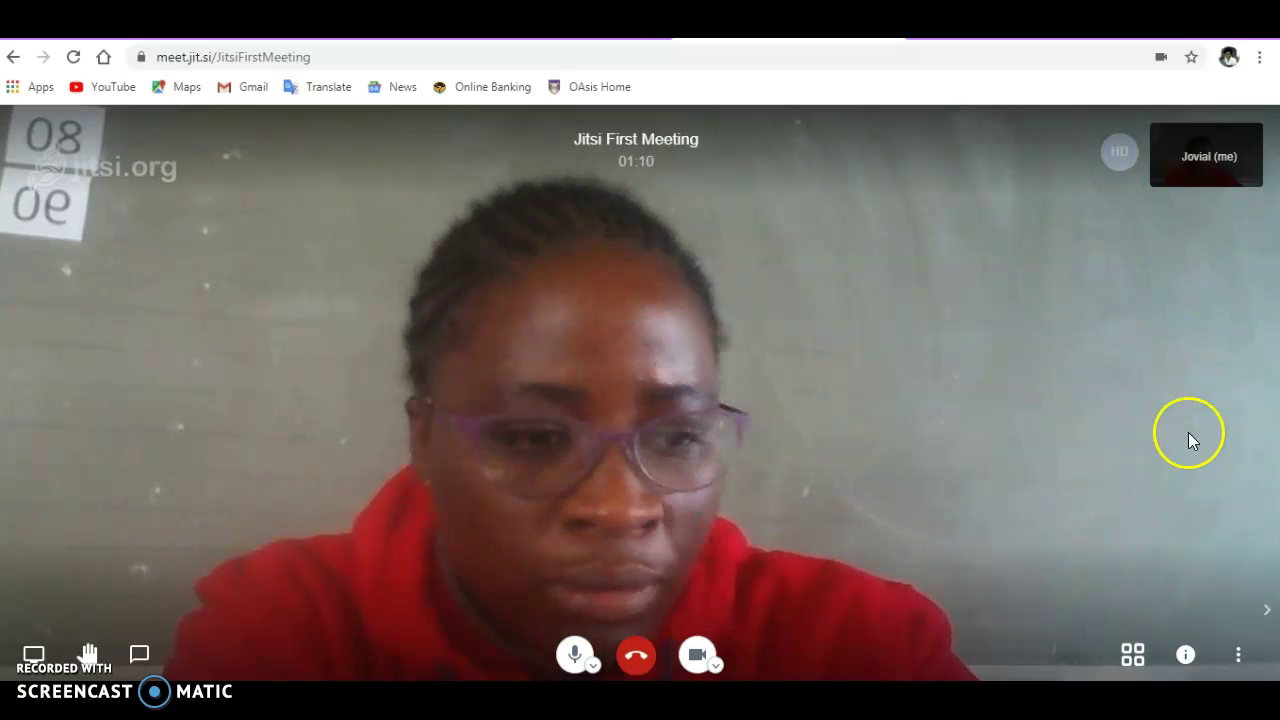
{"action": "left_click", "coordinate": [1240, 662]}
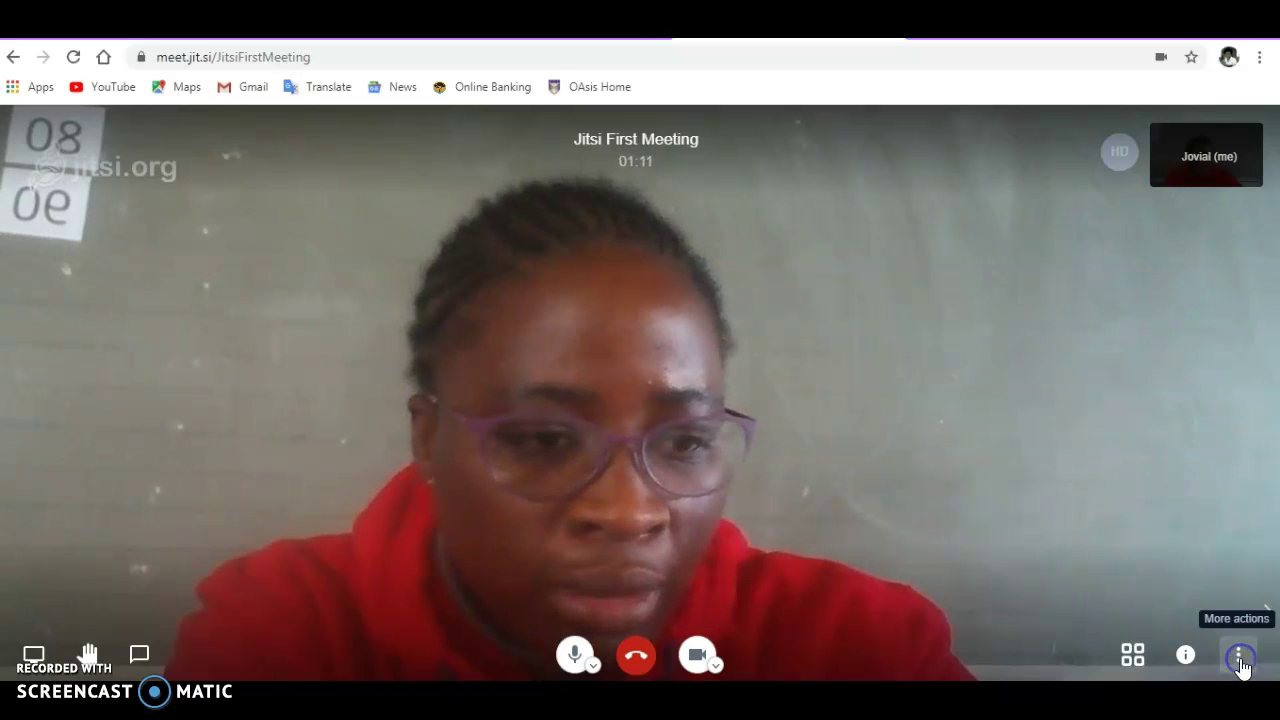
{"action": "left_click", "coordinate": [1190, 330]}
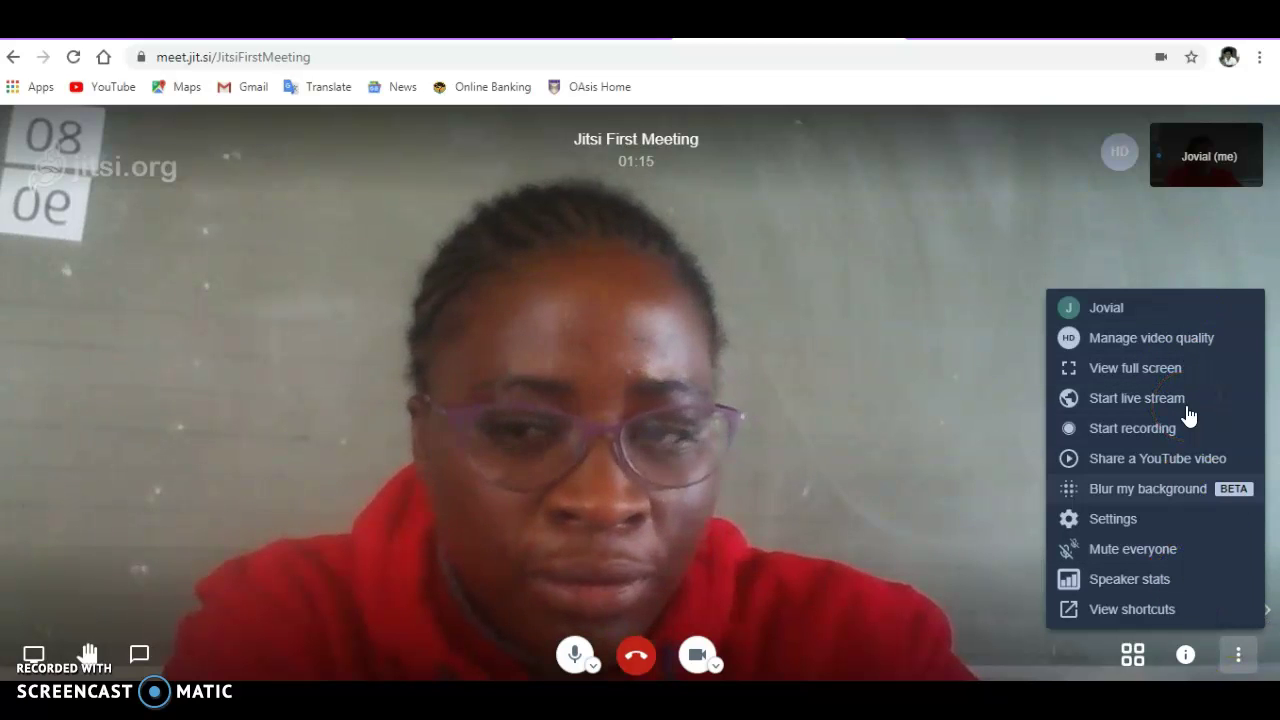
{"action": "left_click", "coordinate": [1132, 655]}
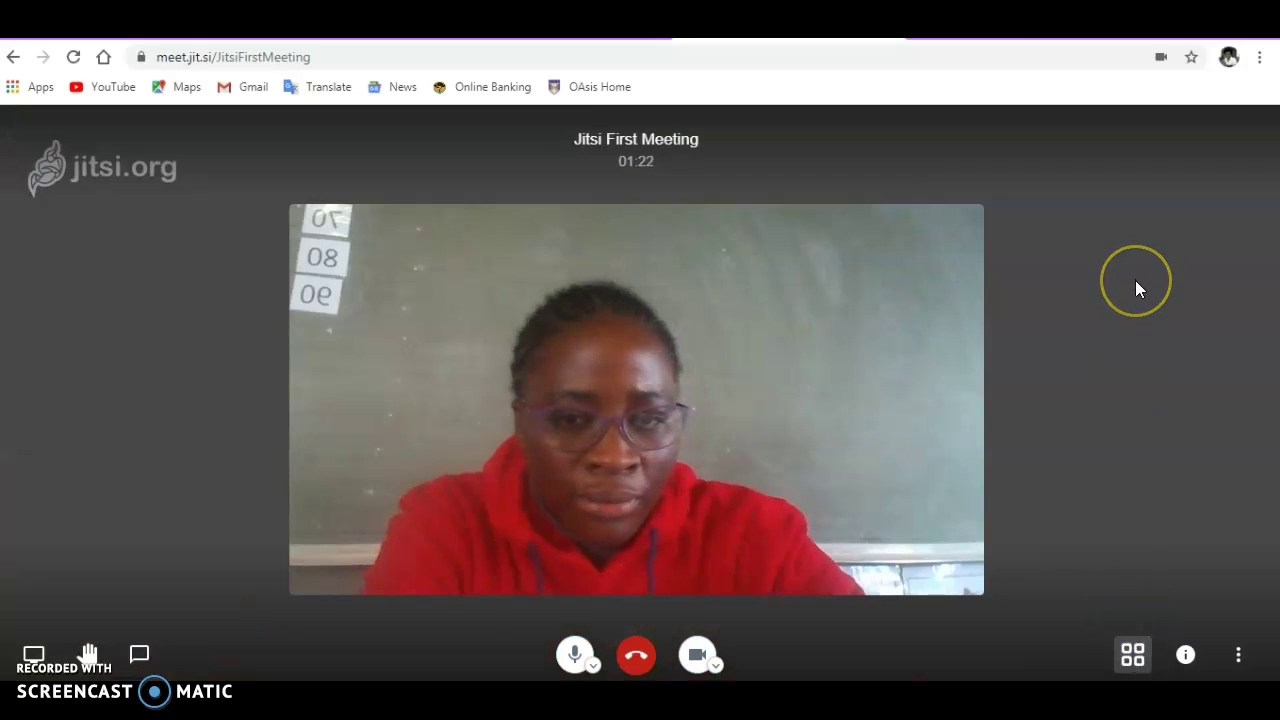
Step: Try Standard definition as the meeting's video quality, and set it back to High definition
{"action": "left_click", "coordinate": [1238, 655]}
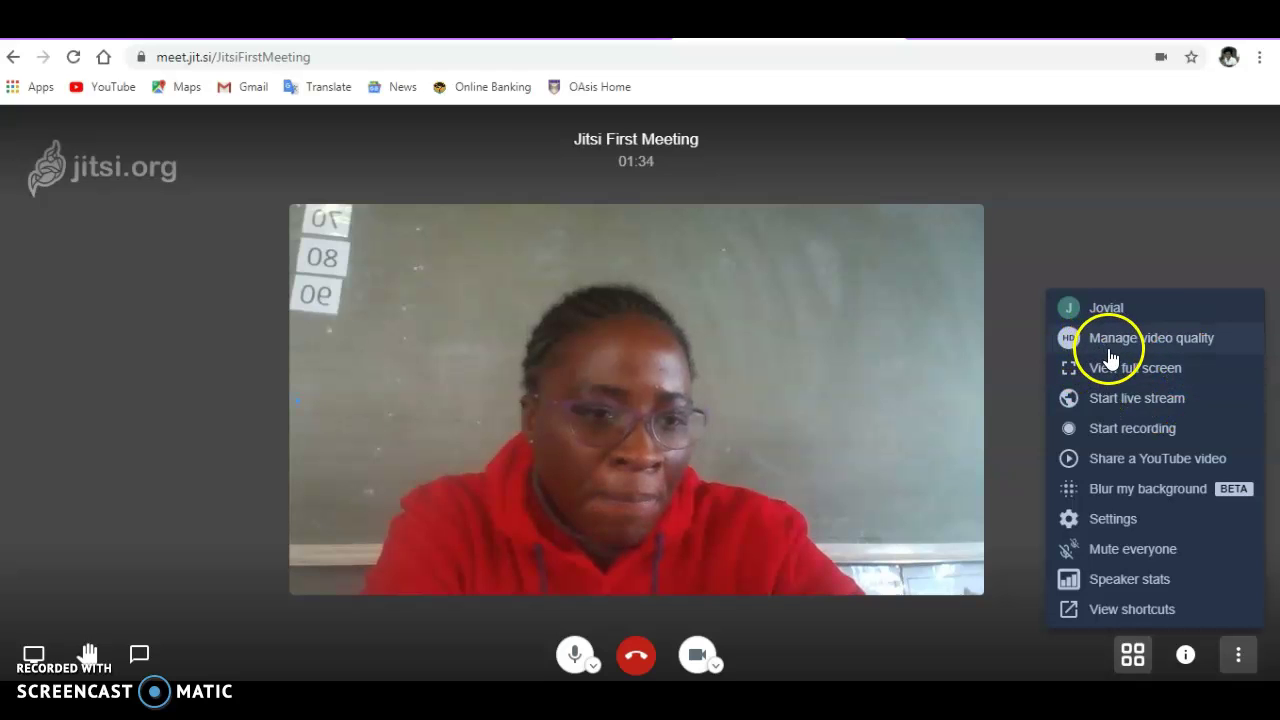
{"action": "left_click", "coordinate": [1184, 342]}
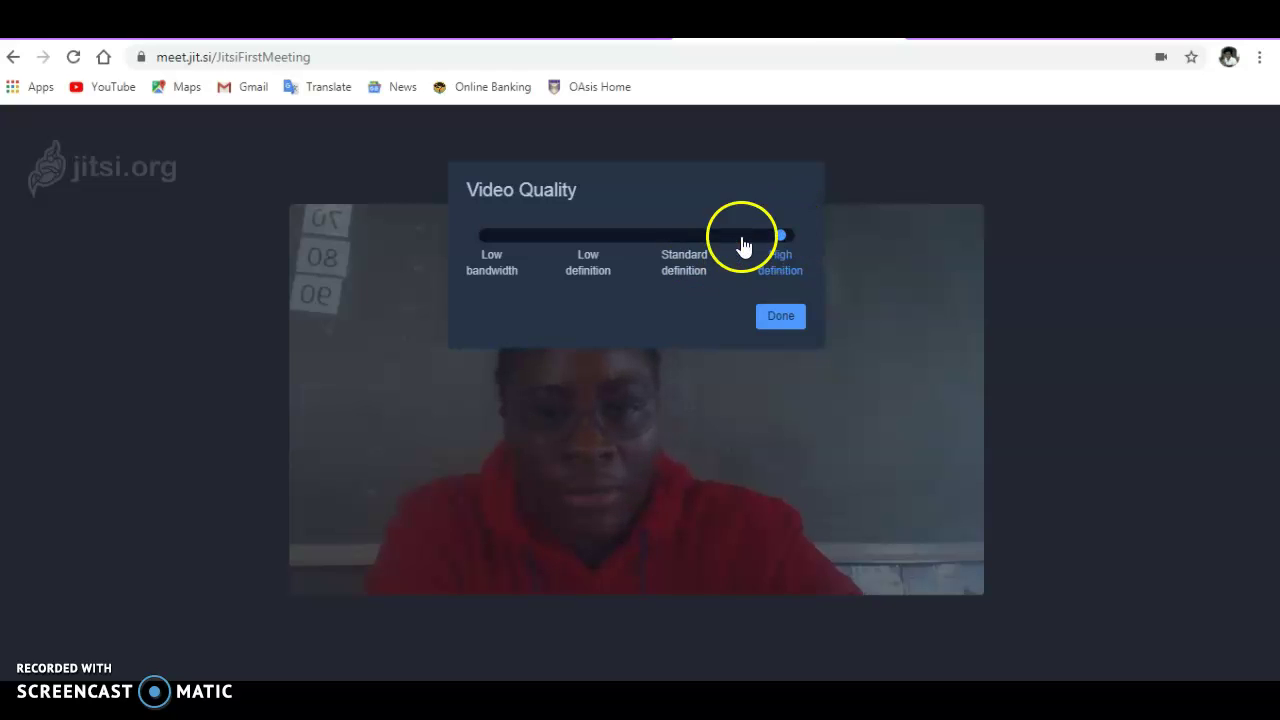
{"action": "left_click", "coordinate": [687, 237]}
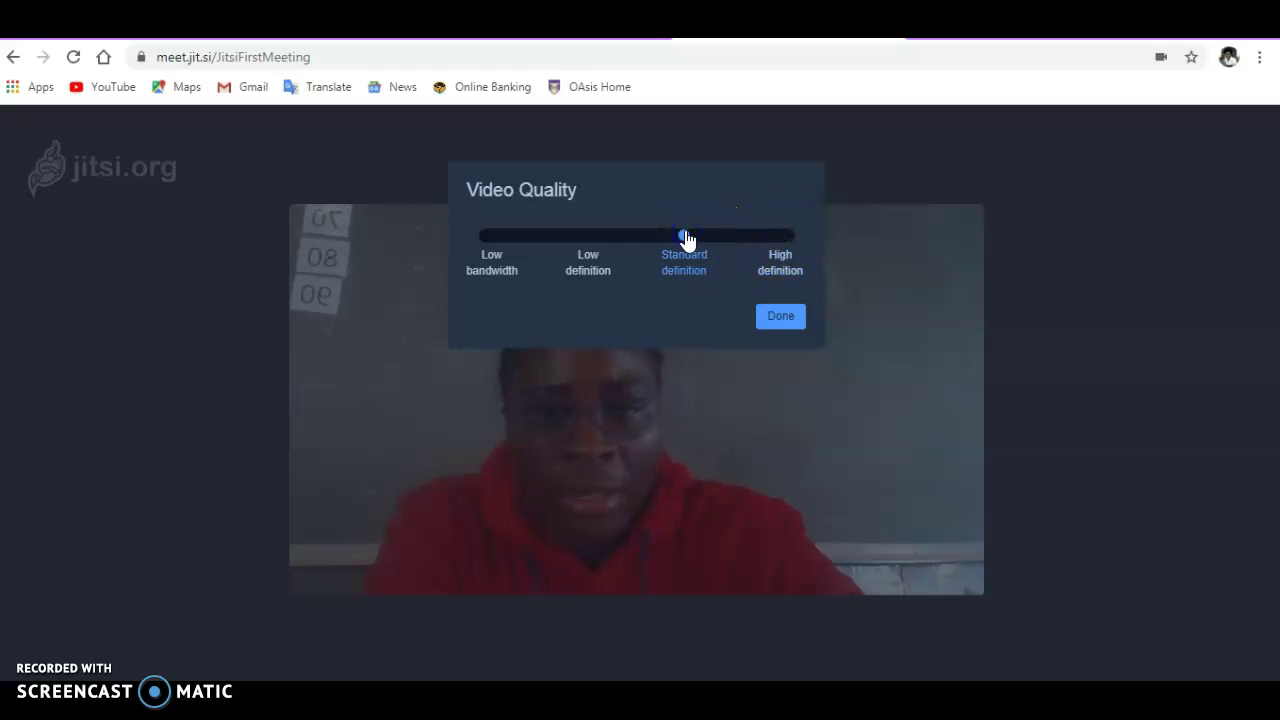
{"action": "left_click", "coordinate": [743, 212]}
{"action": "left_click", "coordinate": [785, 237]}
{"action": "left_click", "coordinate": [780, 316]}
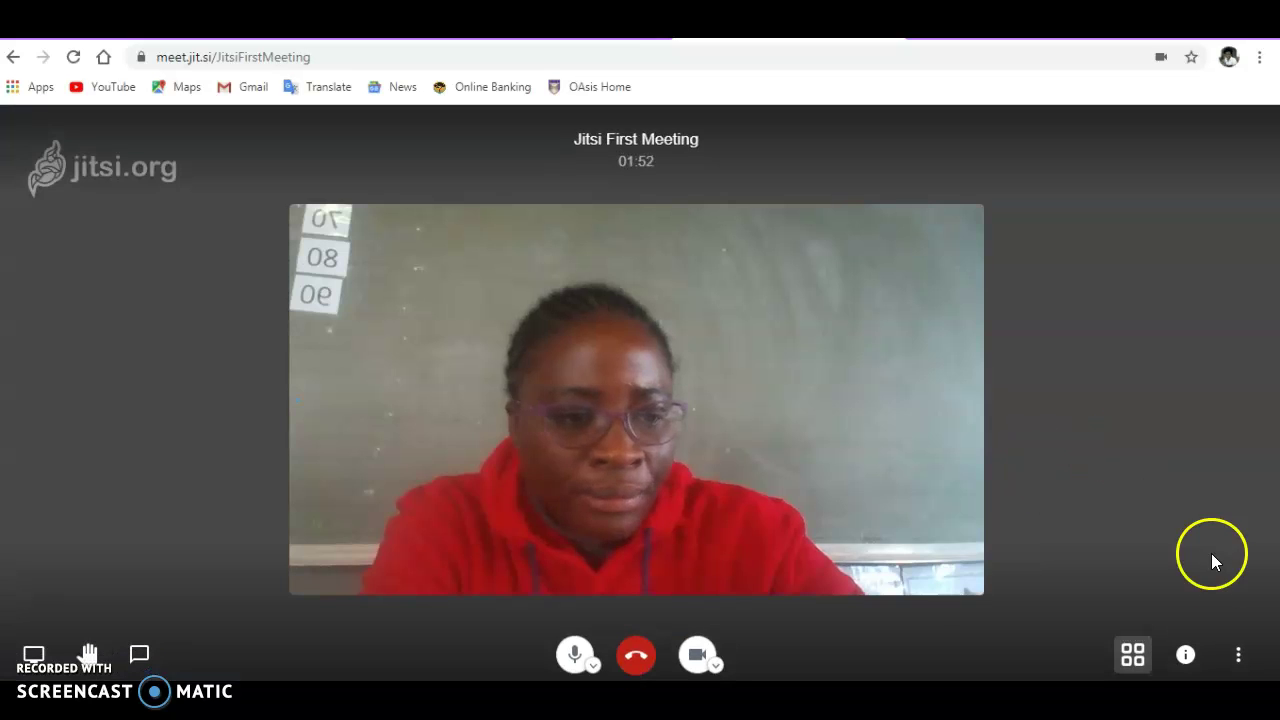
Step: Examine the meeting's device, profile and calendar settings, including the available cameras, and close them without saving
{"action": "left_click", "coordinate": [1239, 656]}
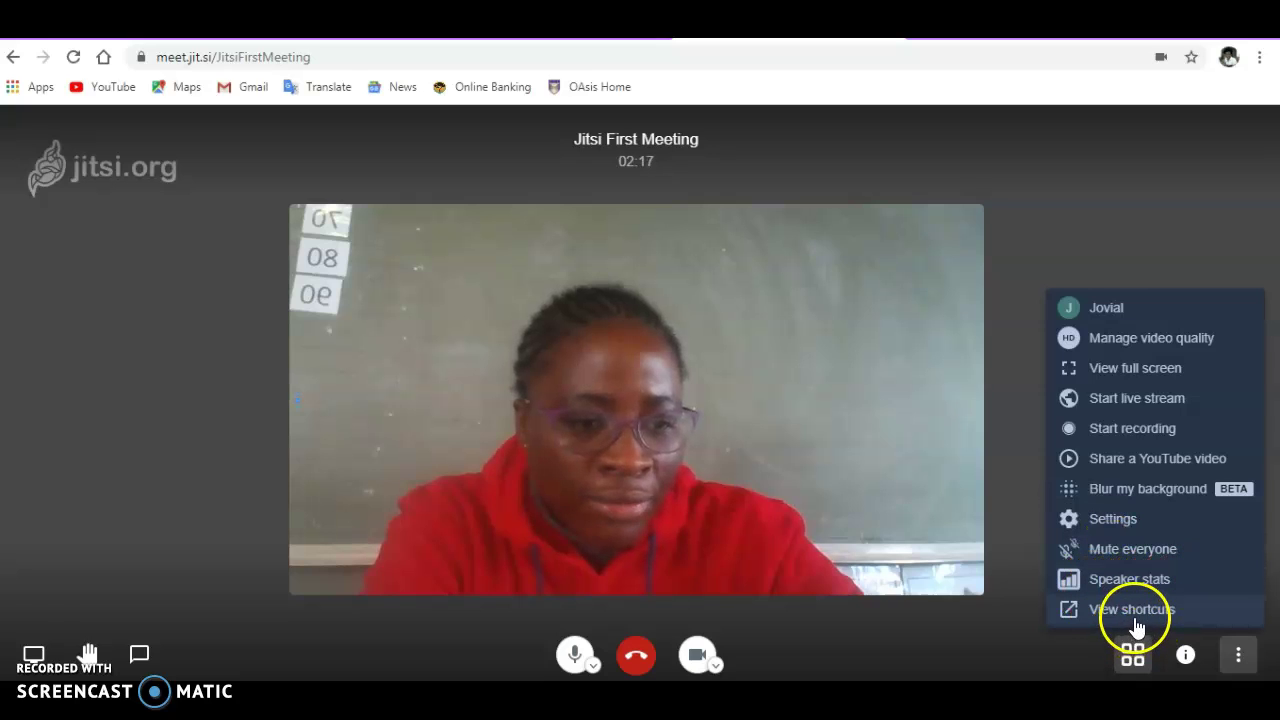
{"action": "left_click", "coordinate": [1116, 520]}
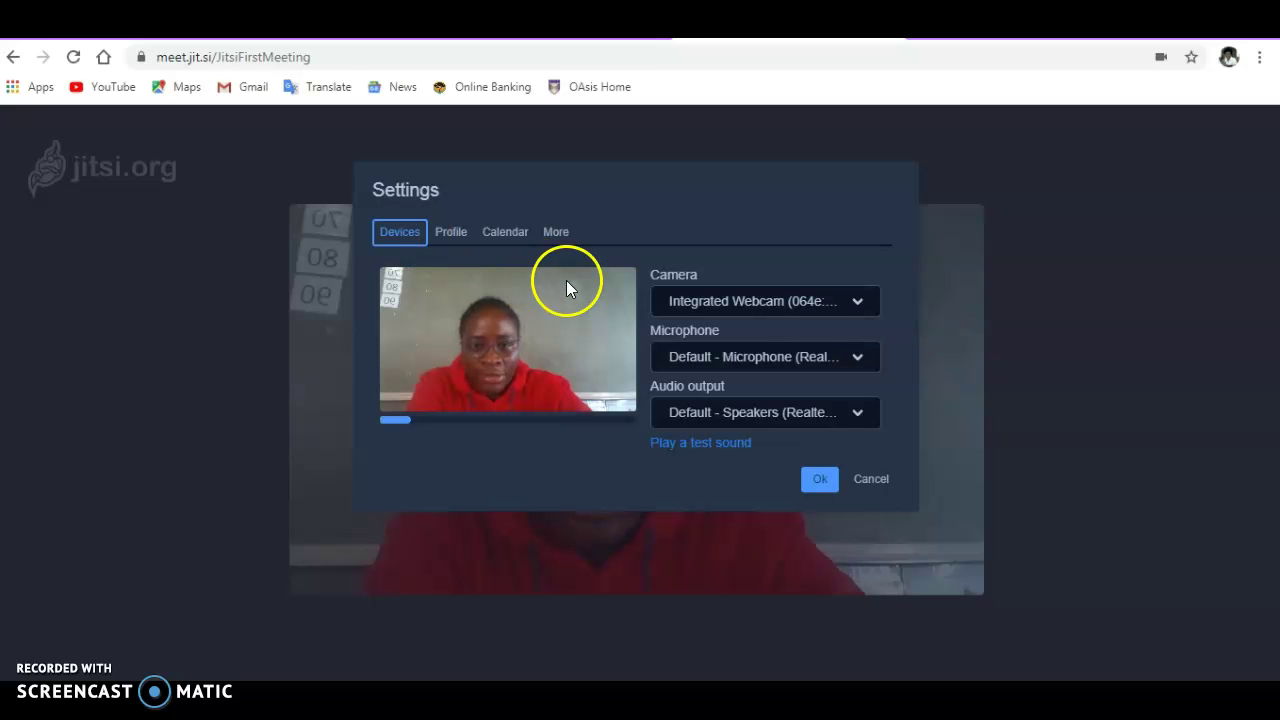
{"action": "left_click", "coordinate": [856, 303]}
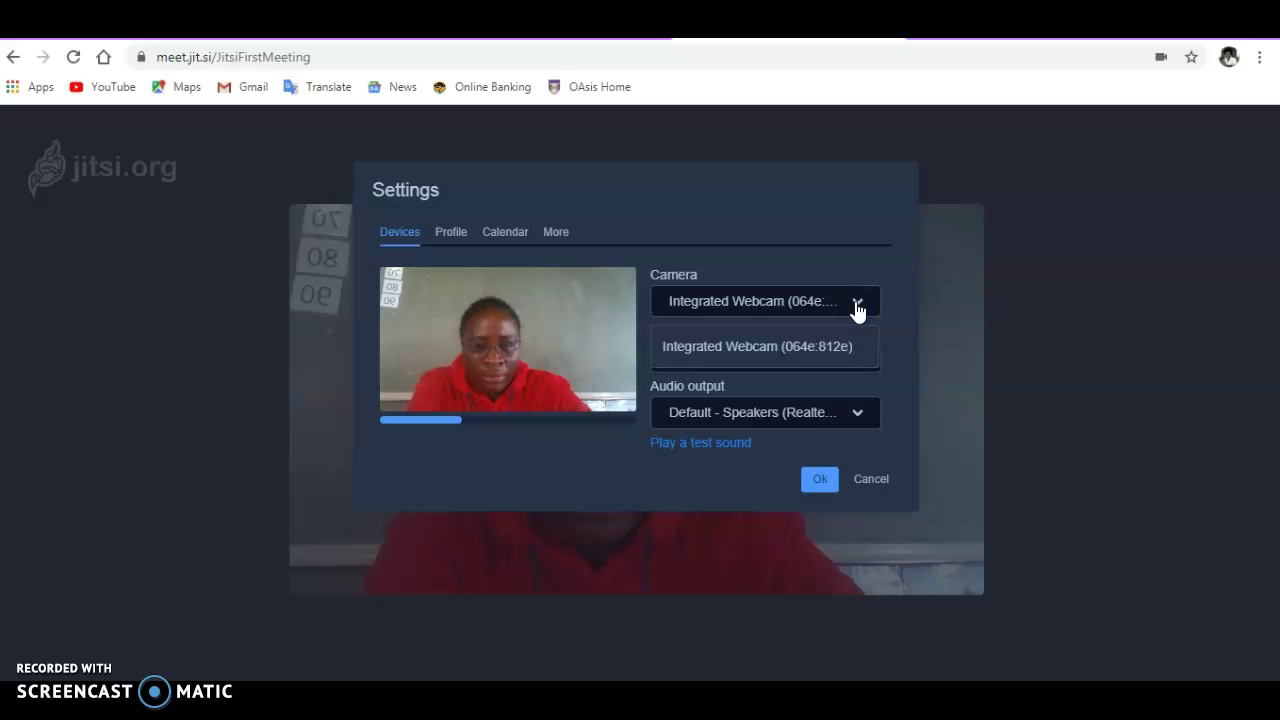
{"action": "left_click", "coordinate": [857, 308]}
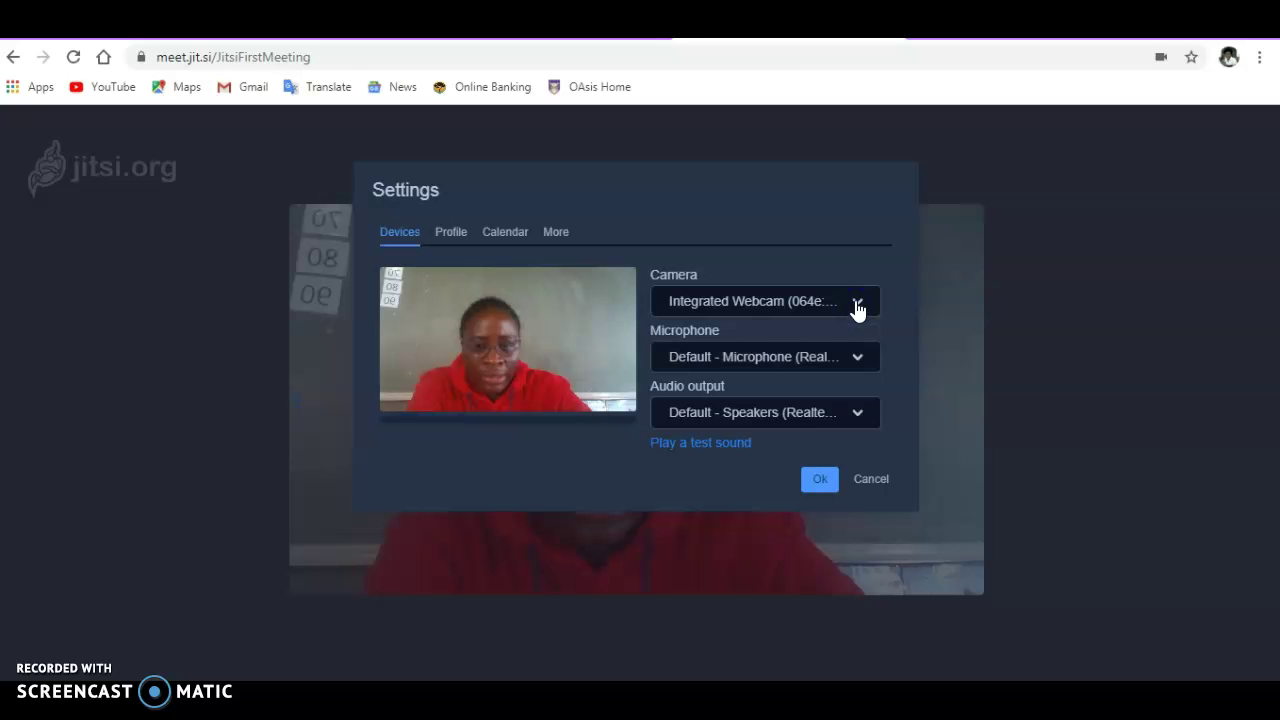
{"action": "left_click", "coordinate": [676, 354]}
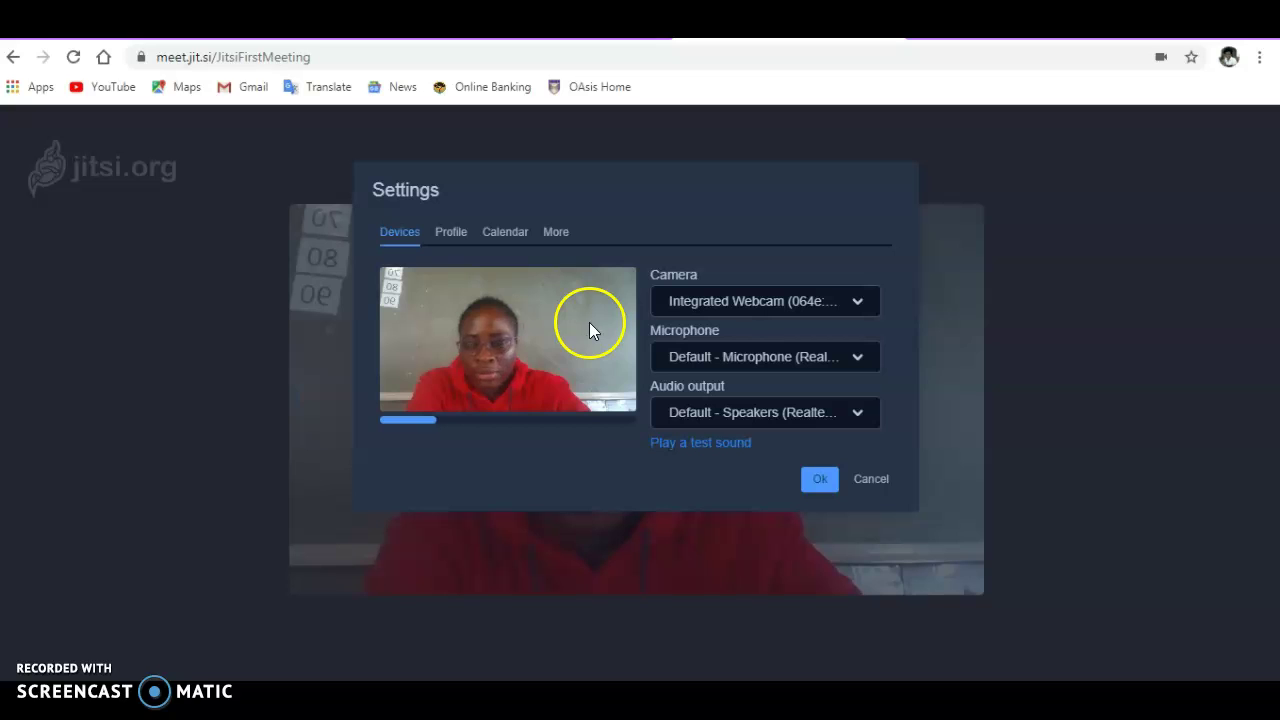
{"action": "left_click", "coordinate": [451, 233]}
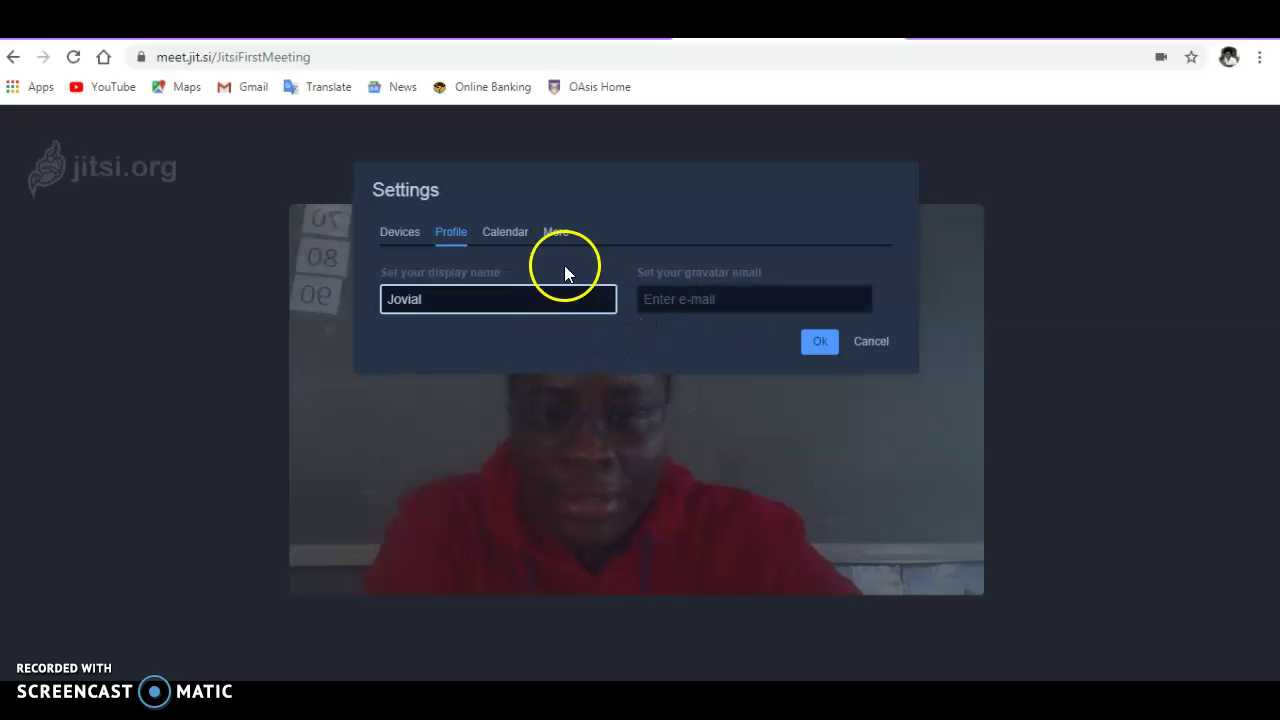
{"action": "left_click", "coordinate": [505, 232]}
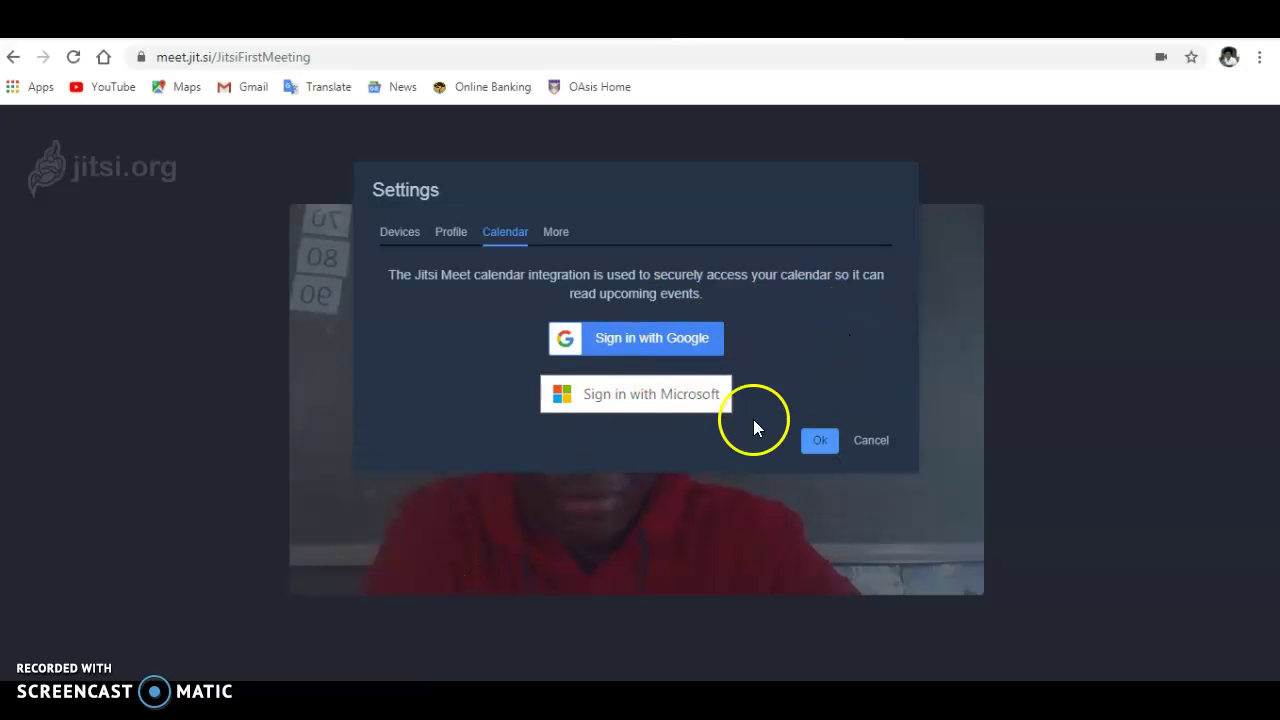
{"action": "left_click", "coordinate": [868, 442]}
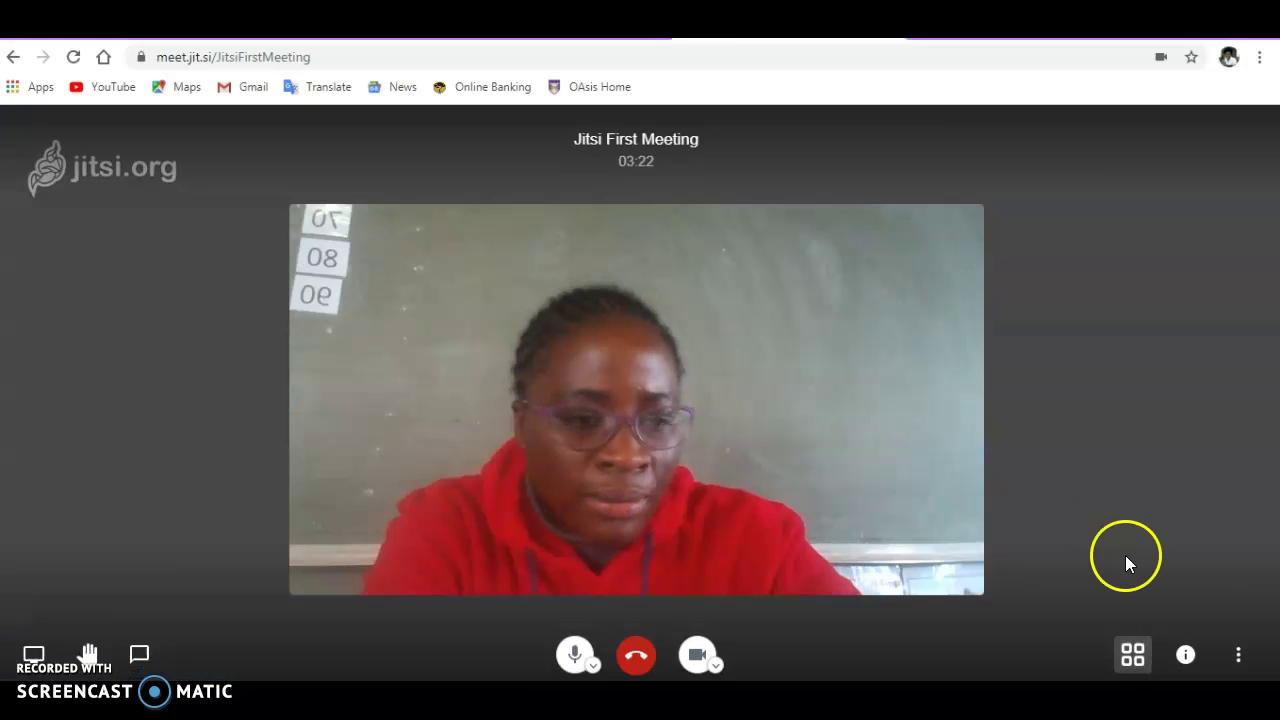
Step: Review the moderator and language options in the meeting settings, and close them without saving
{"action": "left_click", "coordinate": [1238, 655]}
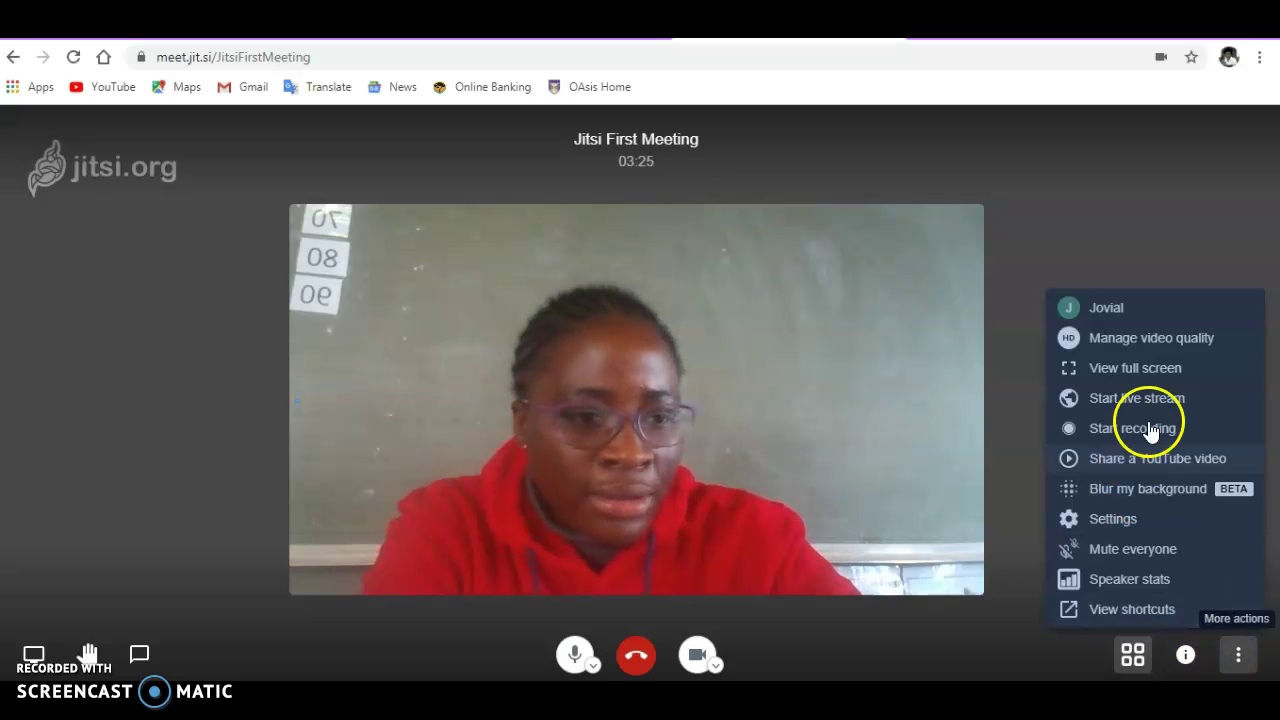
{"action": "left_click", "coordinate": [1127, 522]}
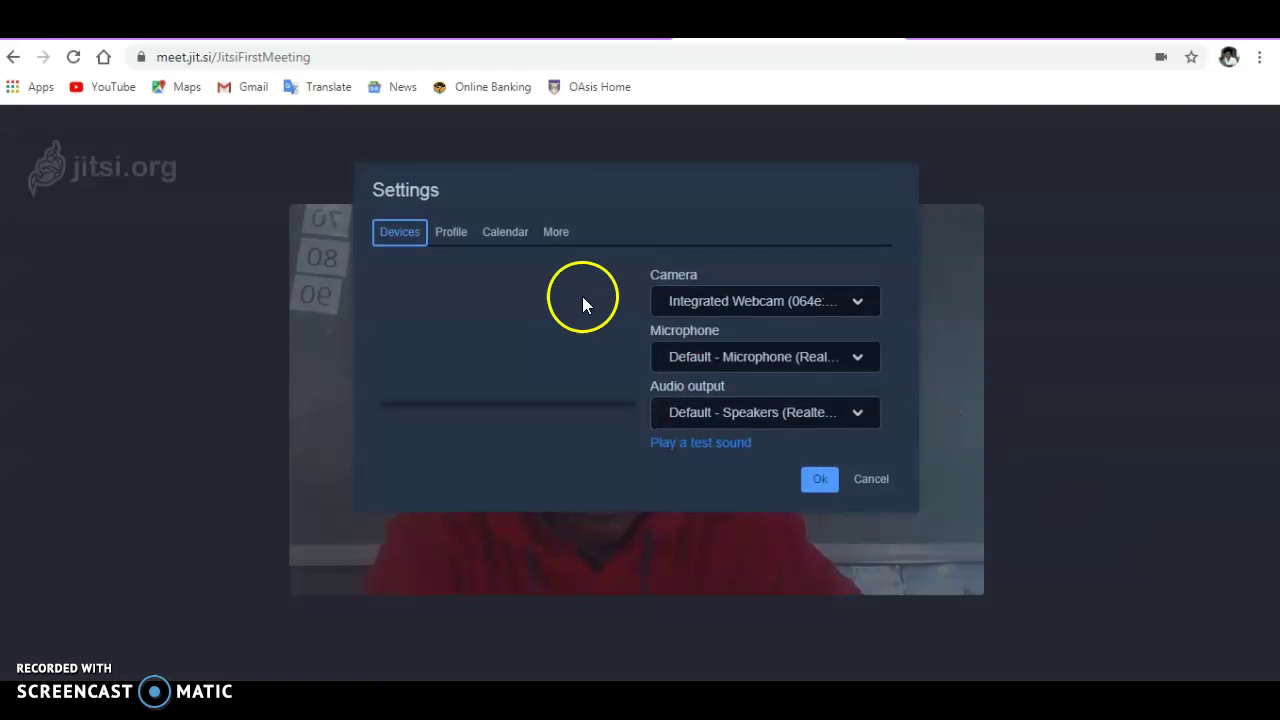
{"action": "left_click", "coordinate": [561, 240]}
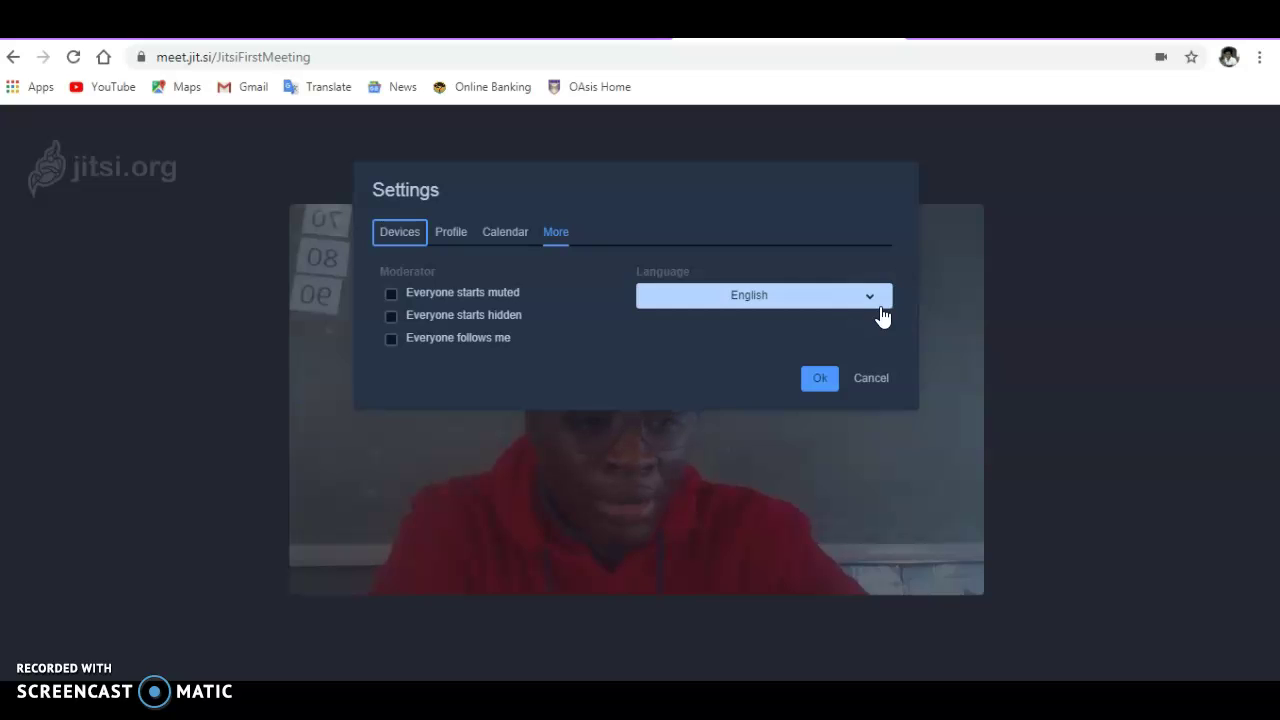
{"action": "left_click", "coordinate": [868, 378]}
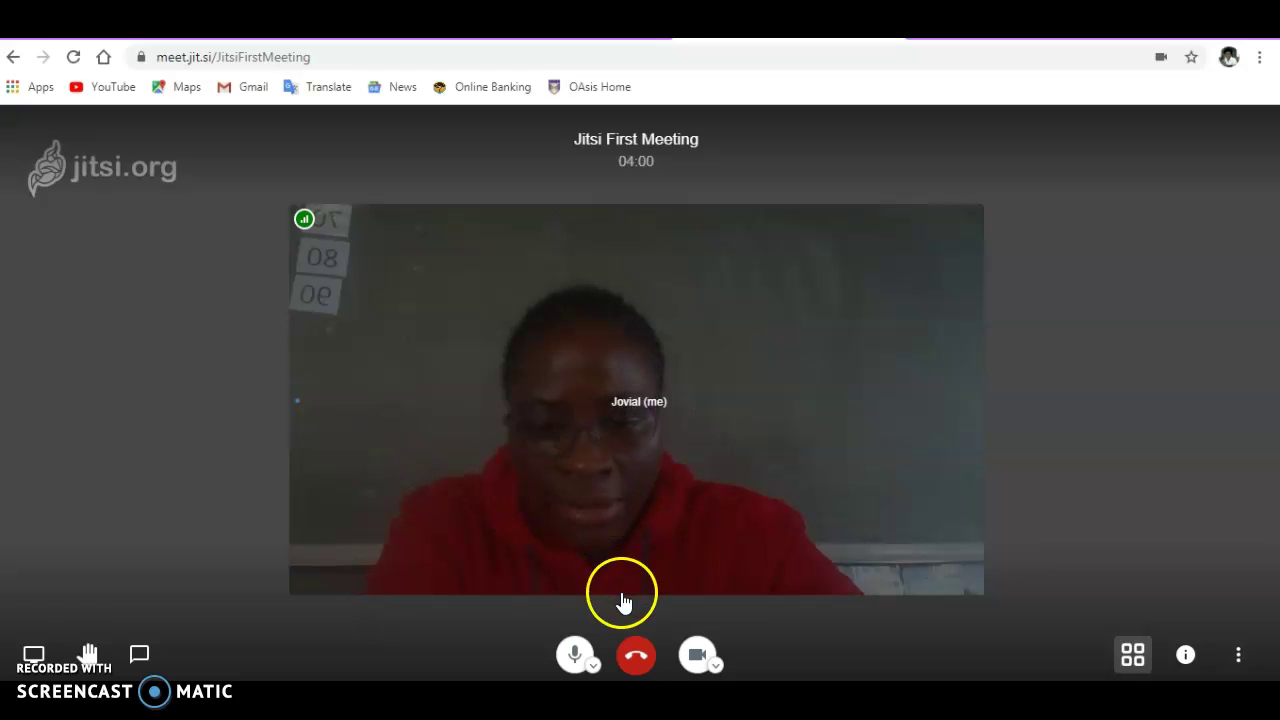
Step: Leave the Jitsi First Meeting call
{"action": "left_click", "coordinate": [640, 656]}
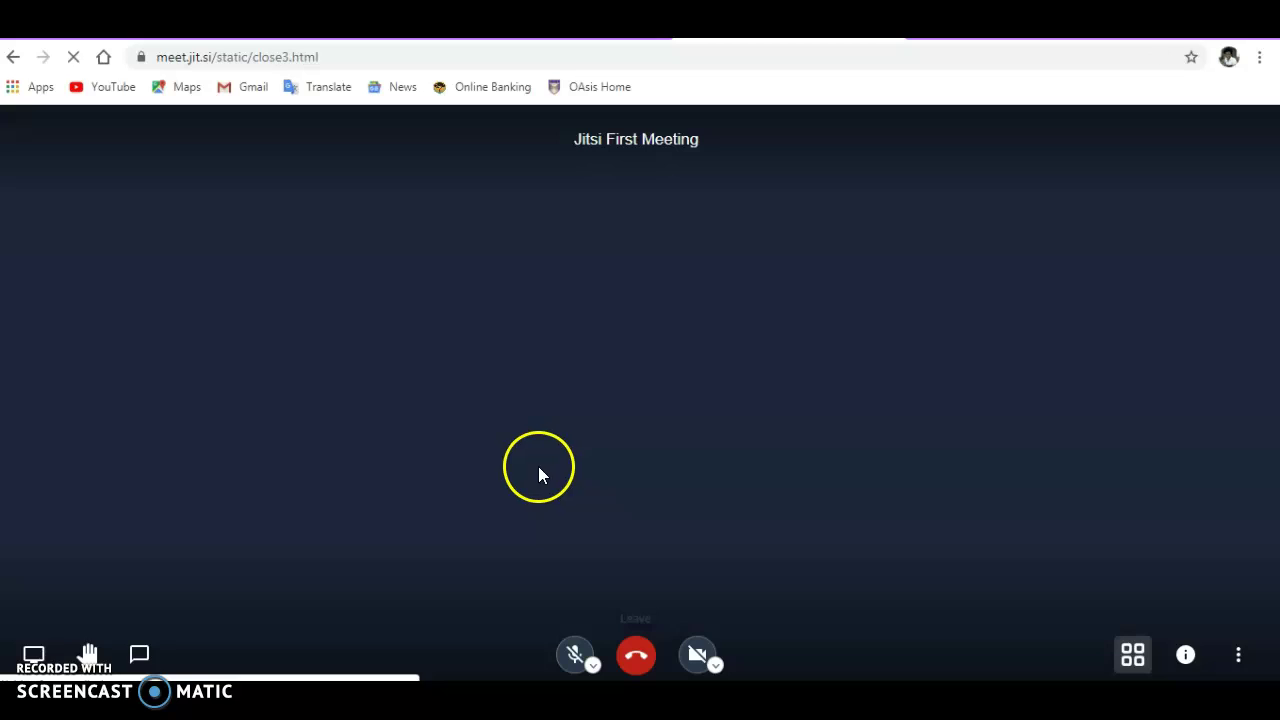